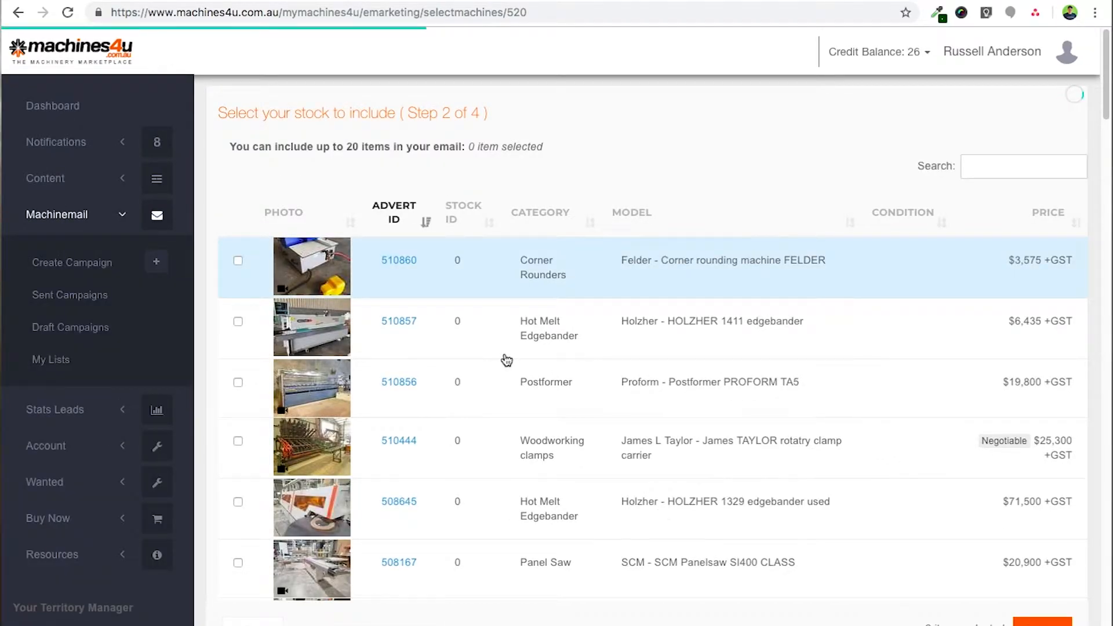
- Tick the FELDER corner rounder, HOLZHER 1411, James TAYLOR clamp carrier, HOLZHER 1329 and VITAP edgebander
left_click(1002, 165)
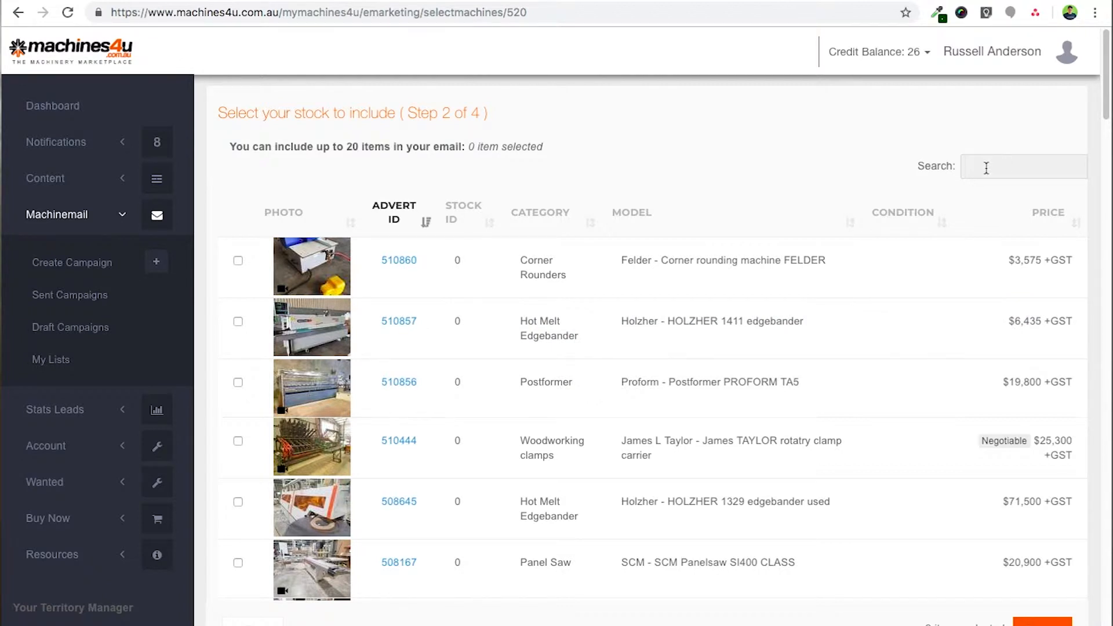
scroll(336, 249, "down", 2)
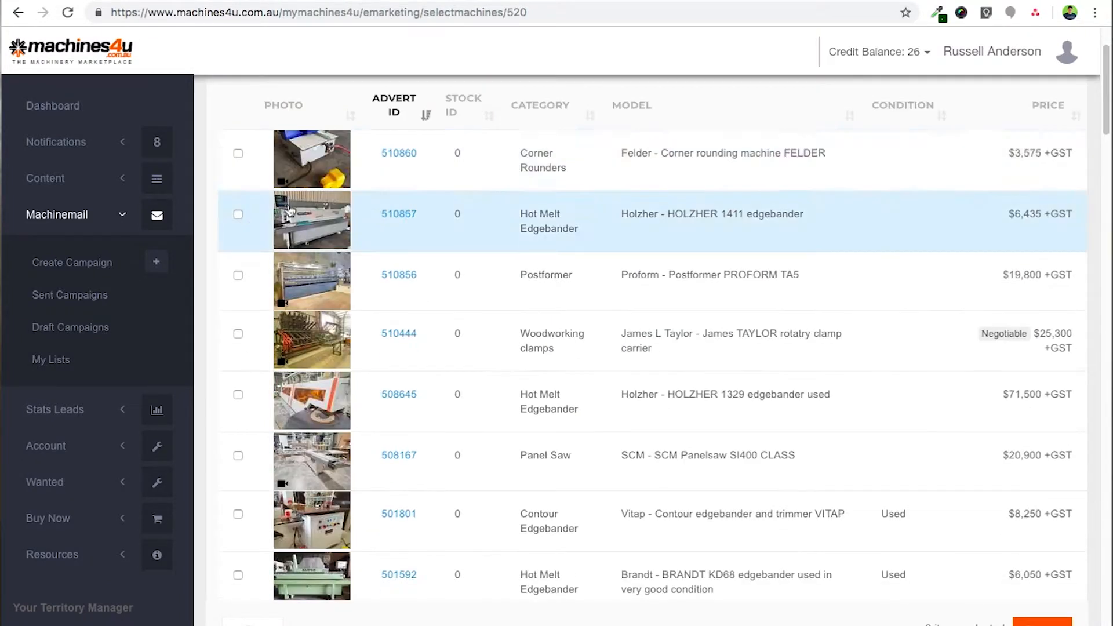
left_click(239, 169)
left_click(238, 215)
left_click(239, 339)
left_click(239, 396)
scroll(238, 409, "down", 1)
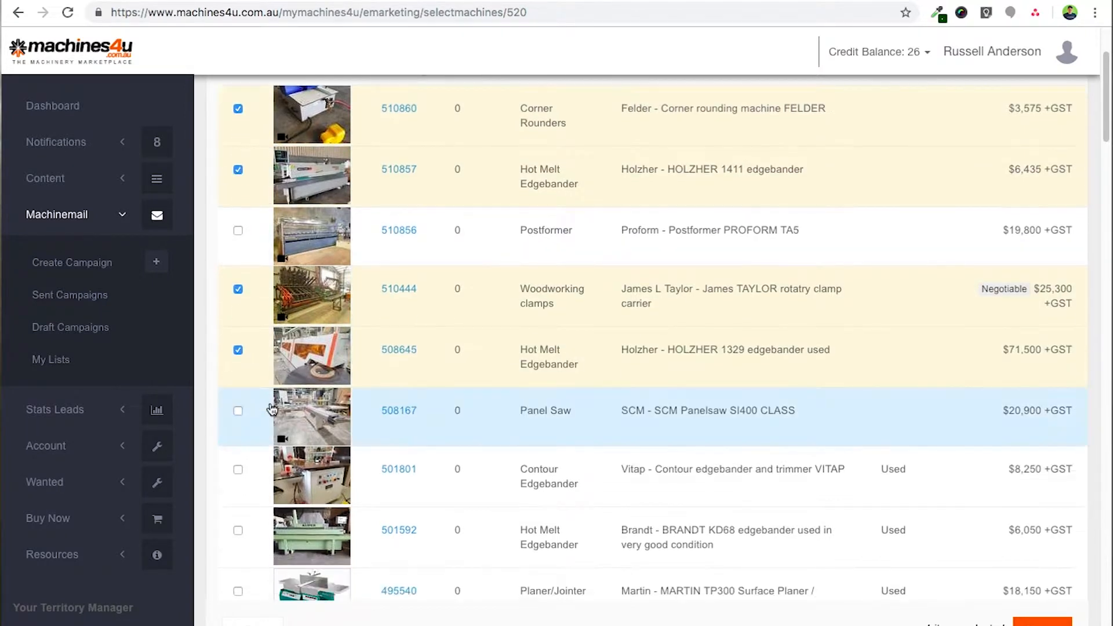
left_click(239, 471)
- Add the BRANDT KD68, ERMO 883 and TECNOMAX SP800 bandsaw, then continue to Step 3
scroll(244, 477, "down", 2)
left_click(239, 416)
scroll(246, 432, "down", 1)
scroll(250, 435, "down", 1)
scroll(250, 435, "down", 2)
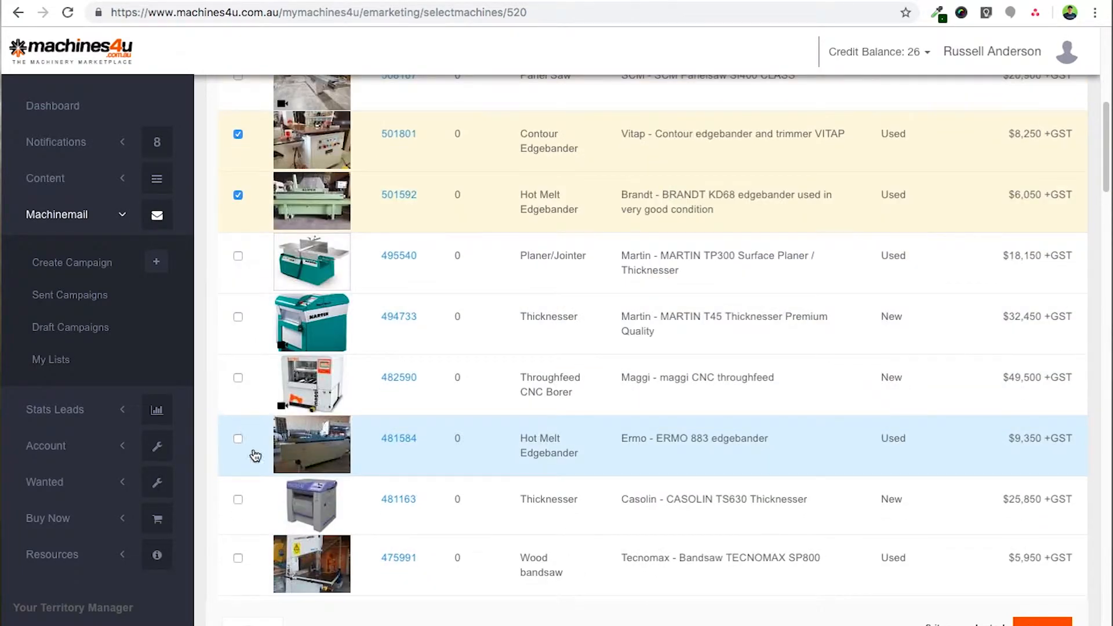
left_click(238, 439)
scroll(238, 440, "down", 1)
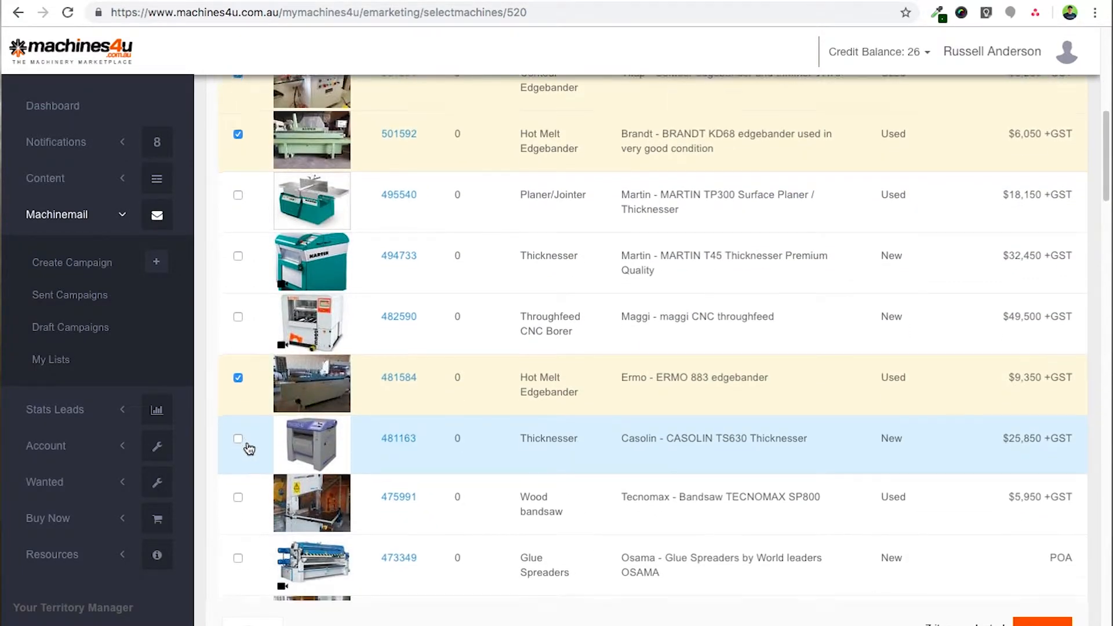
scroll(238, 435, "down", 2)
left_click(239, 421)
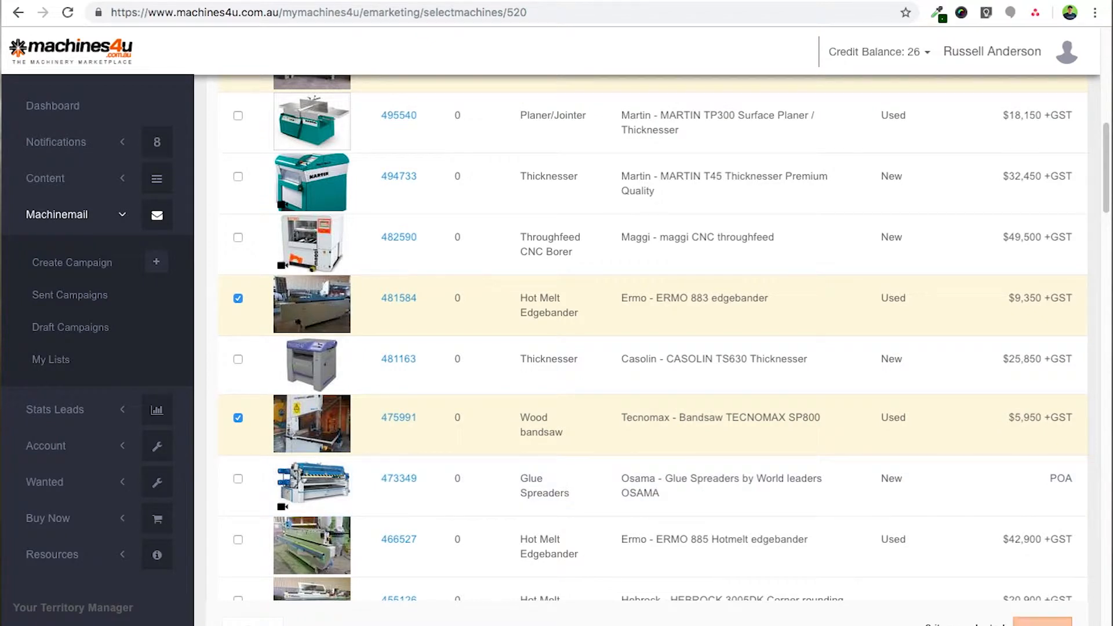
left_click(1042, 622)
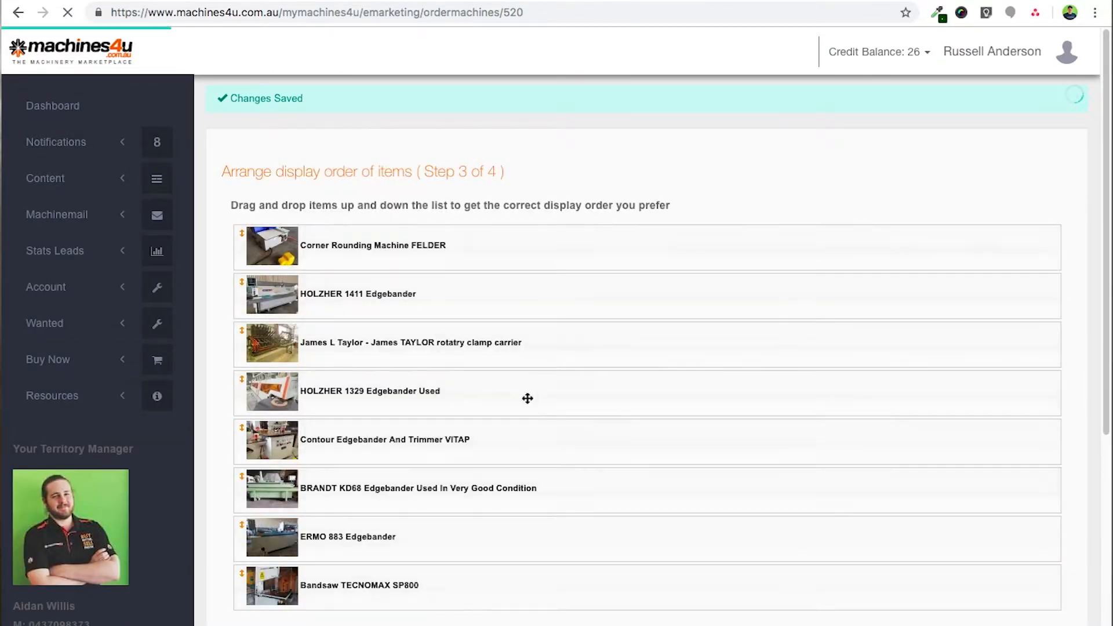
- Tick the PROFORM TA5 postformer, HOLZHER 1329 and SCM Panelsaw SI400 CLASS for nine items, then continue
scroll(529, 400, "down", 3)
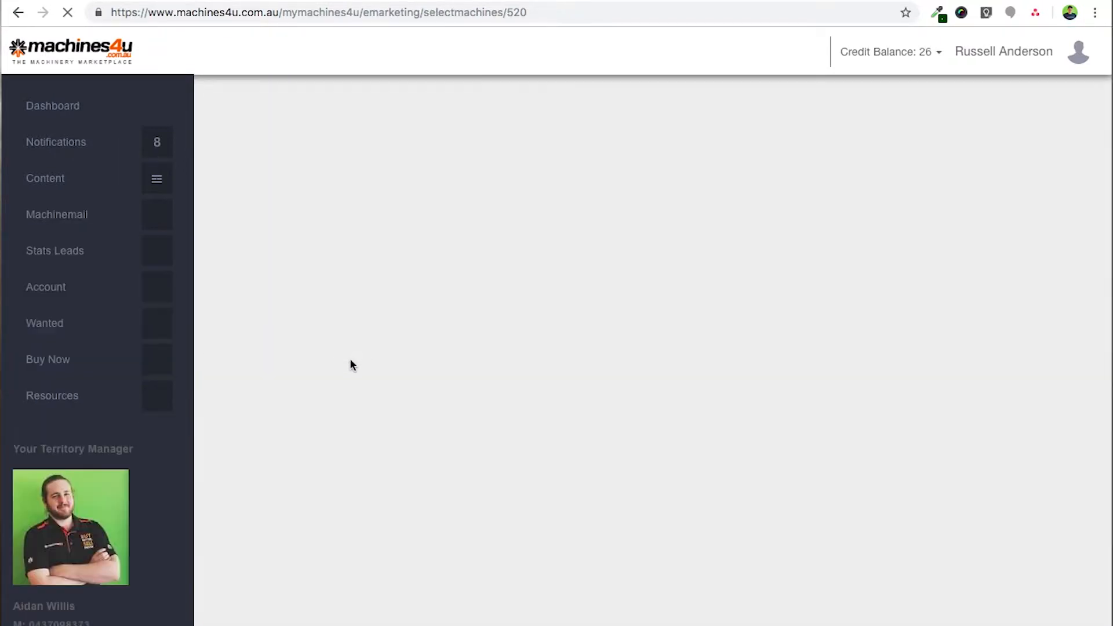
scroll(357, 381, "down", 5)
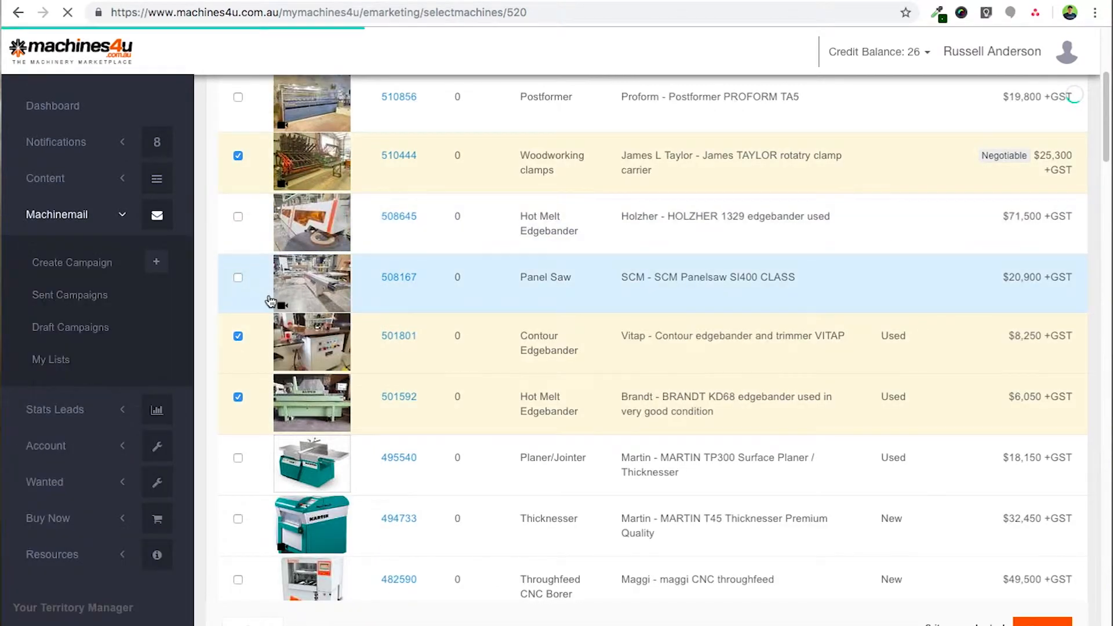
scroll(334, 286, "up", 5)
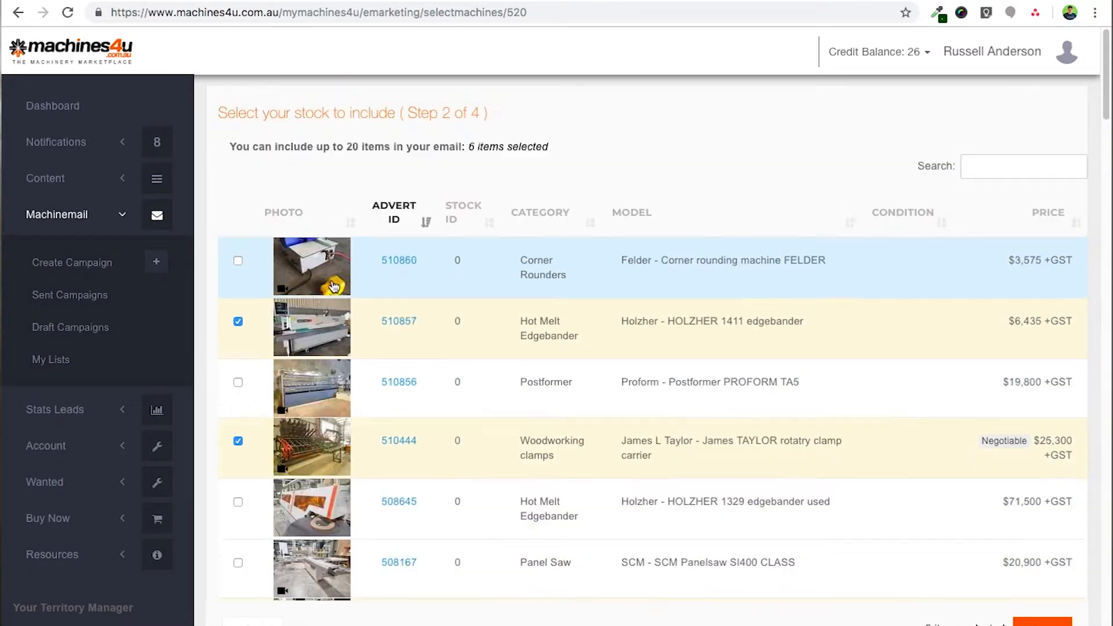
scroll(243, 360, "down", 1)
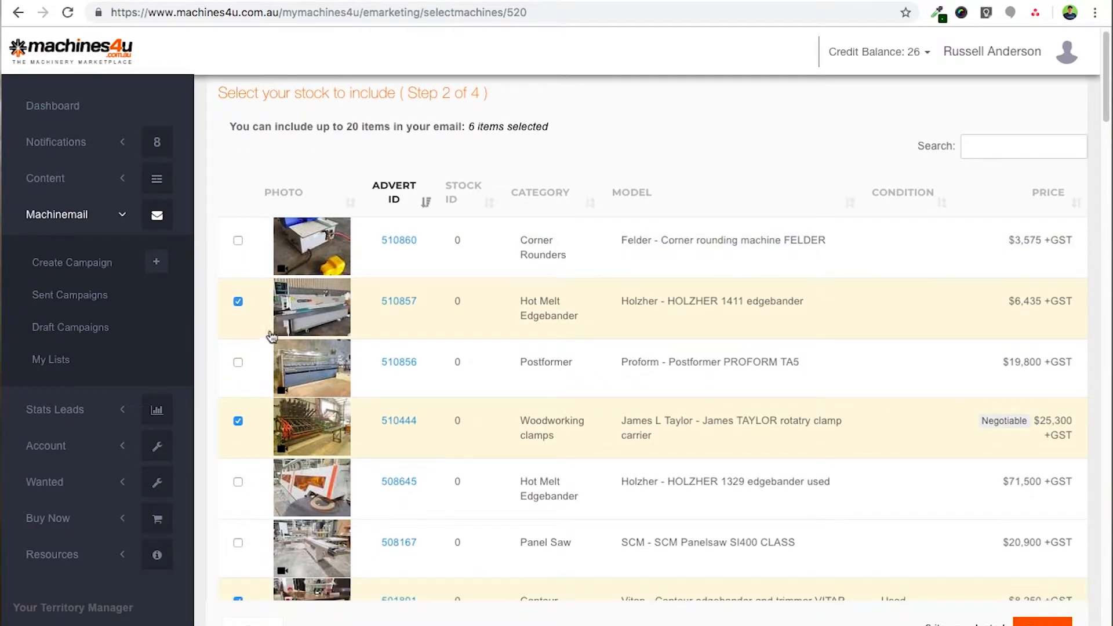
left_click(238, 364)
scroll(245, 400, "down", 1)
left_click(239, 454)
scroll(268, 455, "down", 1)
left_click(238, 499)
left_click(1043, 621)
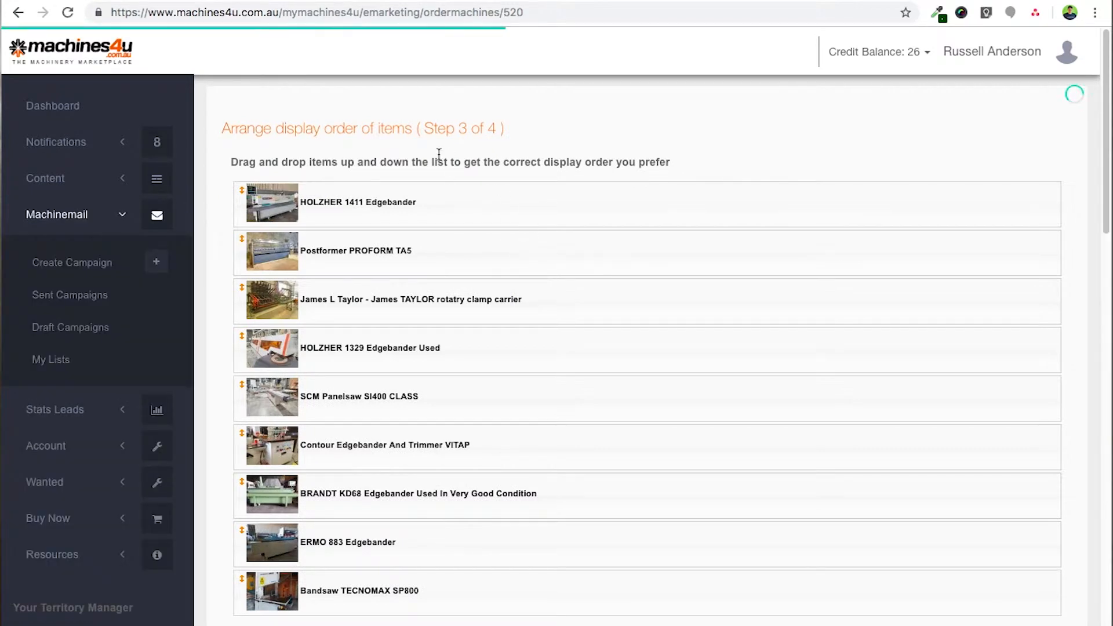
- Move HOLZHER 1329 to the top, BRANDT KD68 to third, and SCM Panelsaw below the VITAP trimmer
scroll(499, 279, "down", 2)
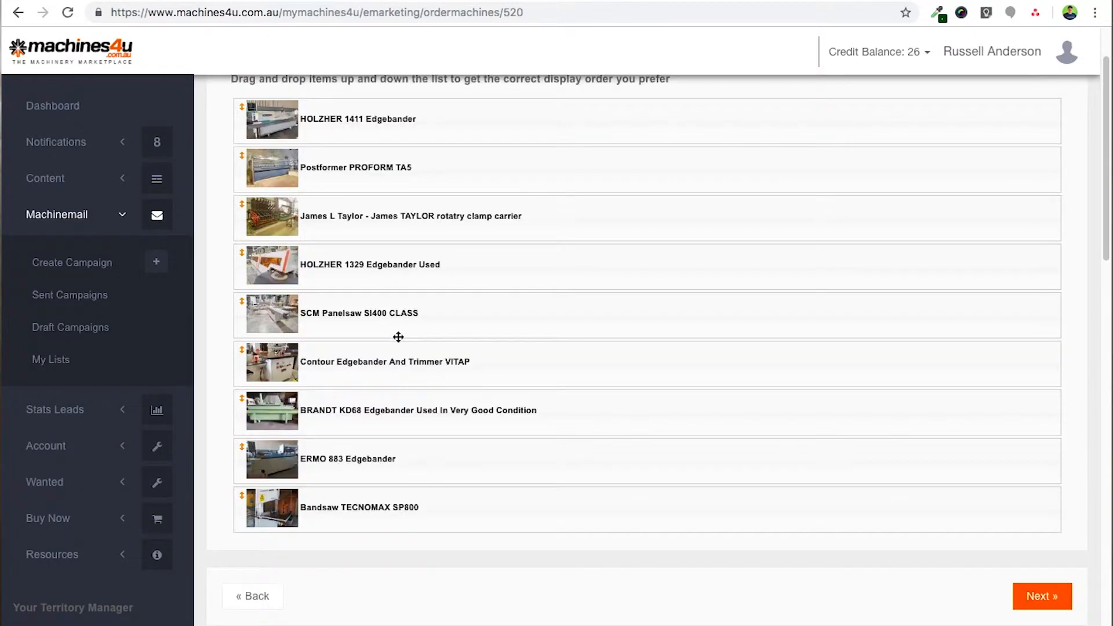
scroll(490, 317, "up", 2)
left_click_drag(484, 356, 486, 203)
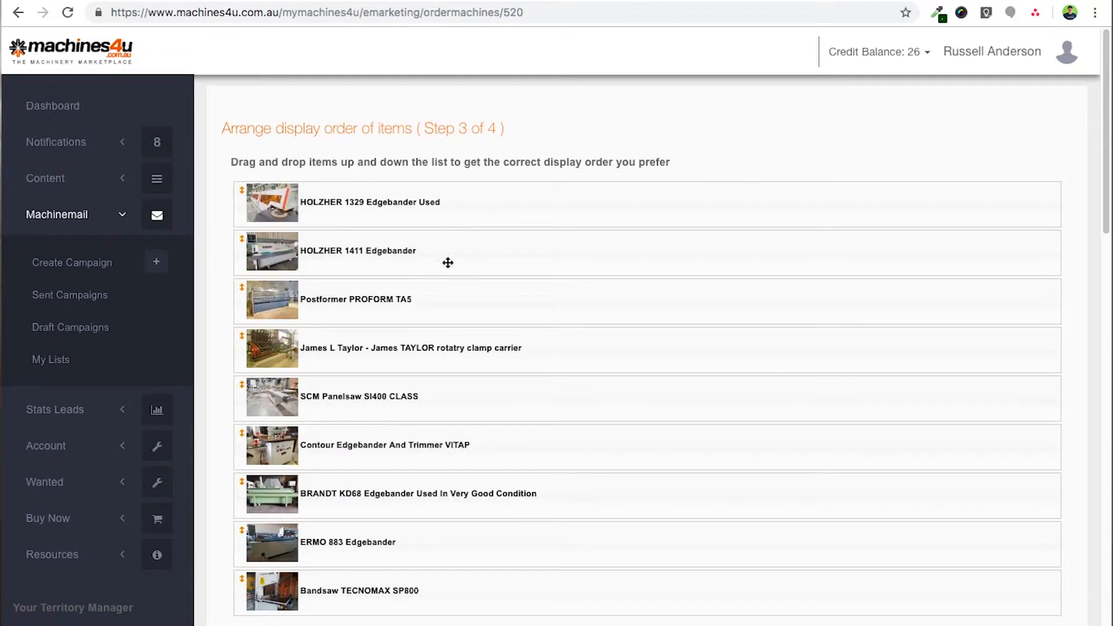
left_click_drag(398, 498, 409, 271)
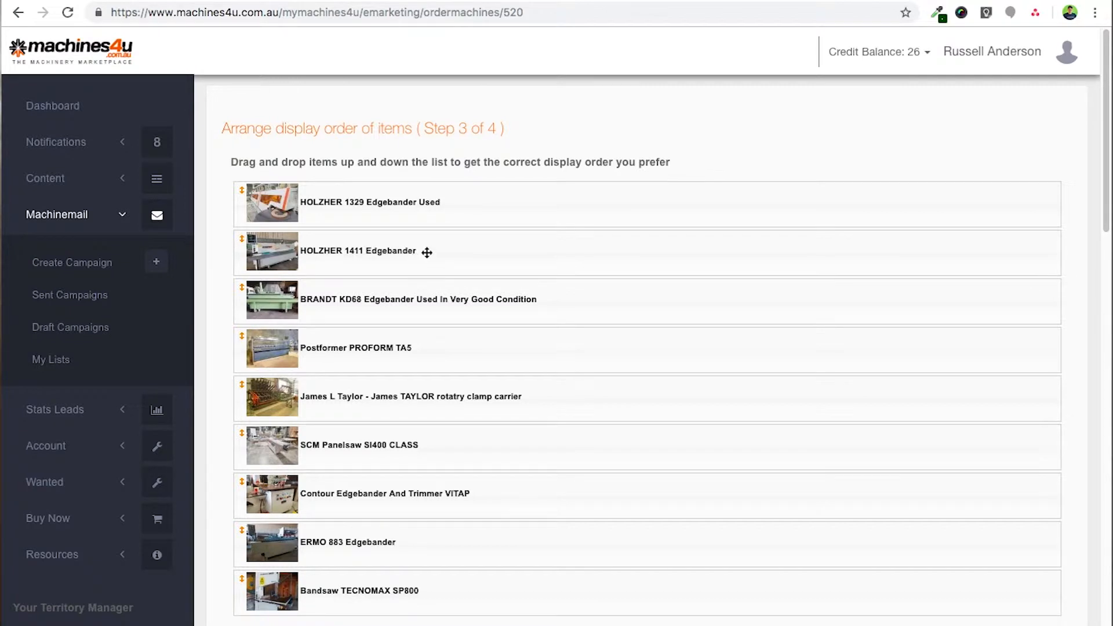
left_click_drag(397, 437, 399, 498)
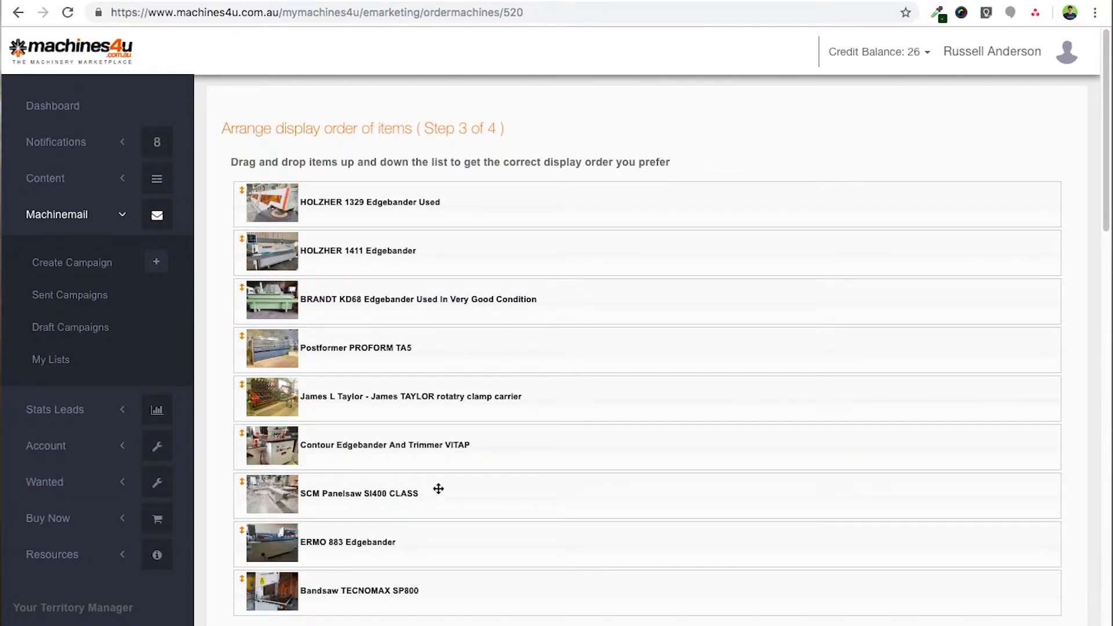
scroll(532, 452, "down", 2)
- Scroll up and down through the nine-machine email preview to check its layout
scroll(538, 441, "up", 2)
scroll(541, 430, "down", 9)
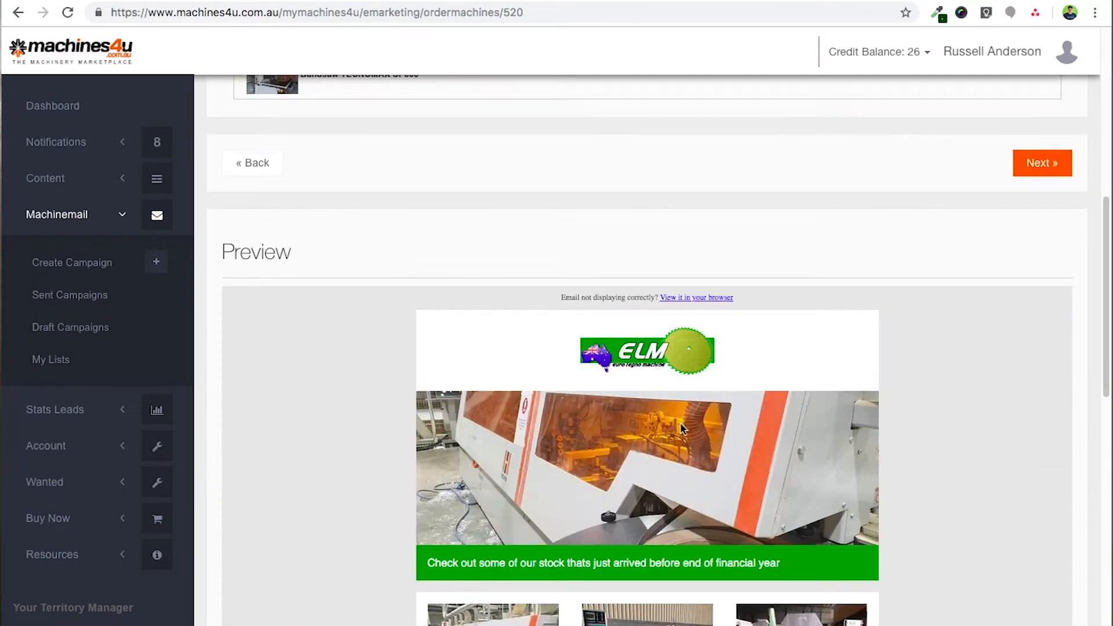
scroll(916, 462, "down", 5)
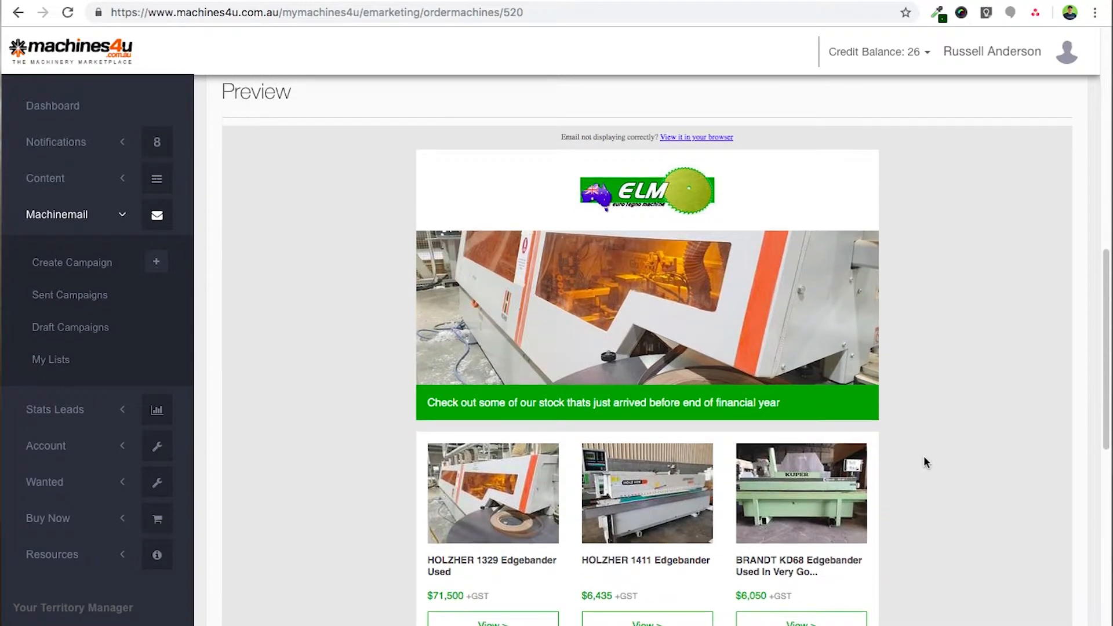
scroll(926, 461, "down", 7)
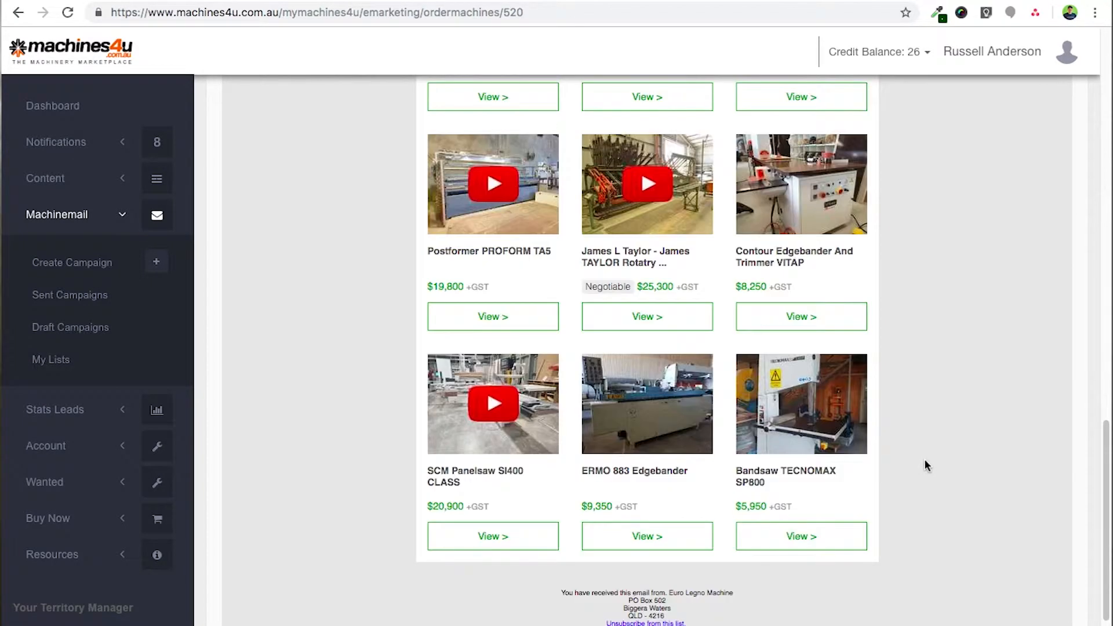
scroll(925, 459, "up", 8)
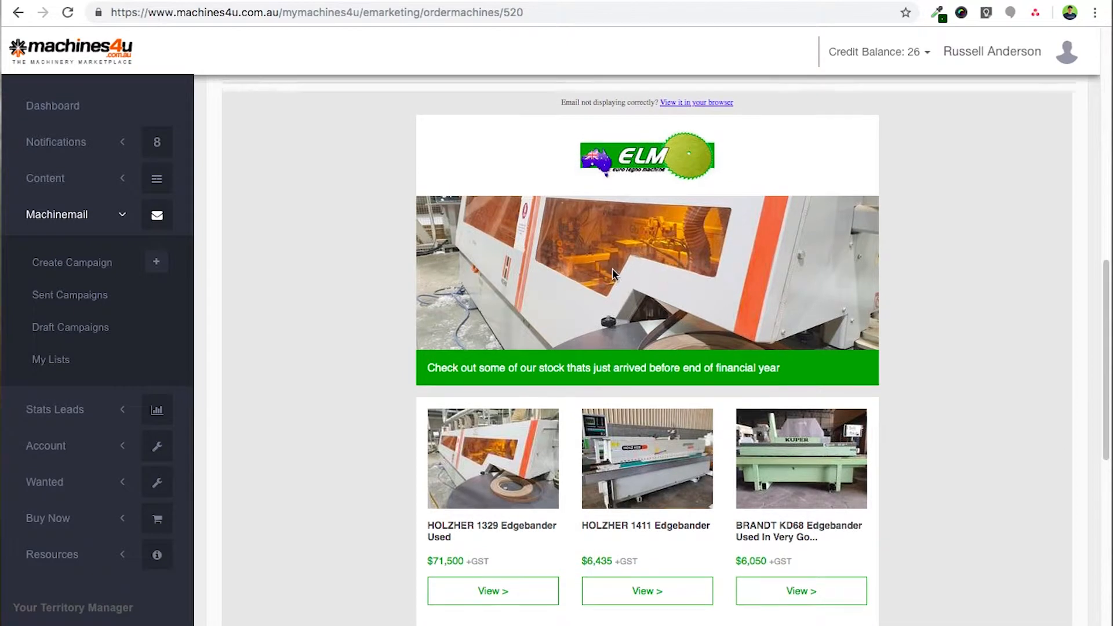
scroll(620, 283, "up", 1)
scroll(620, 283, "up", 10)
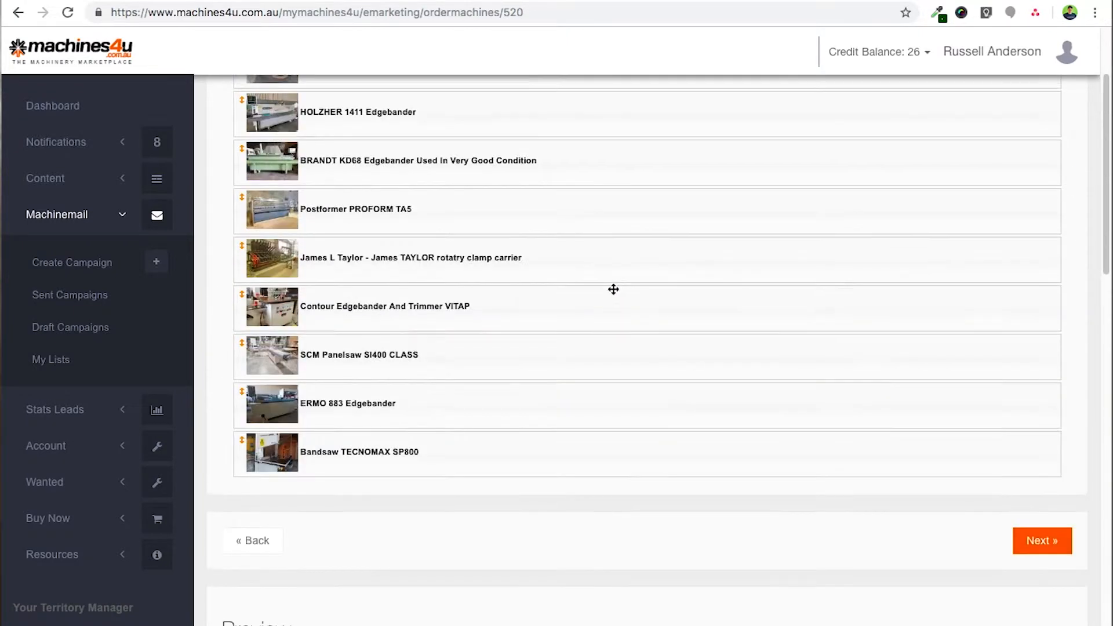
scroll(412, 322, "up", 2)
left_click_drag(367, 315, 405, 462)
scroll(430, 443, "down", 8)
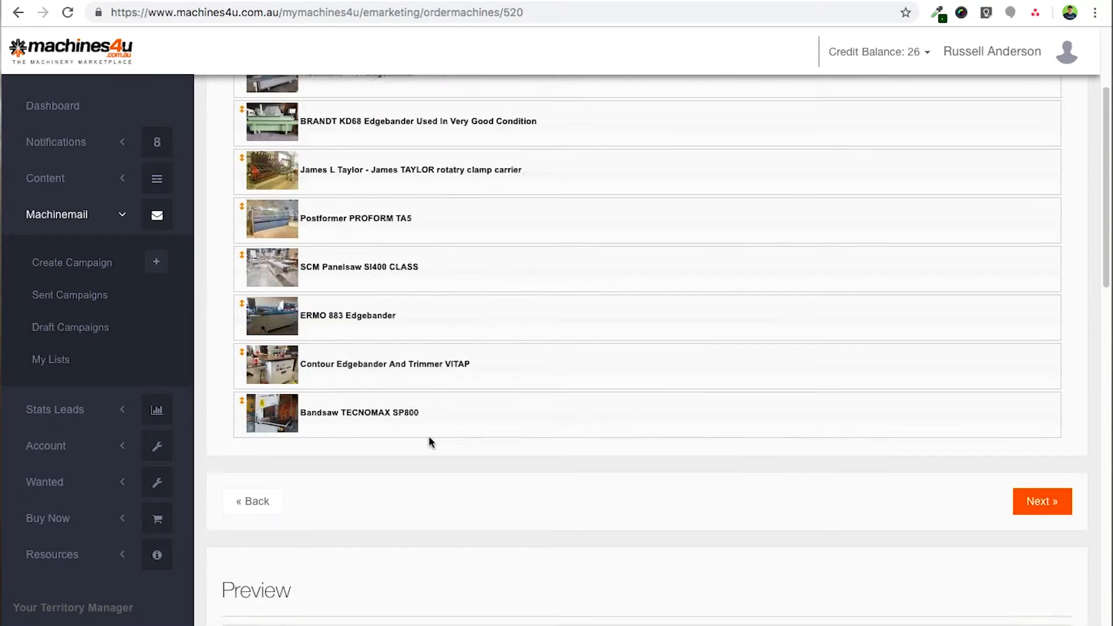
scroll(471, 428, "down", 4)
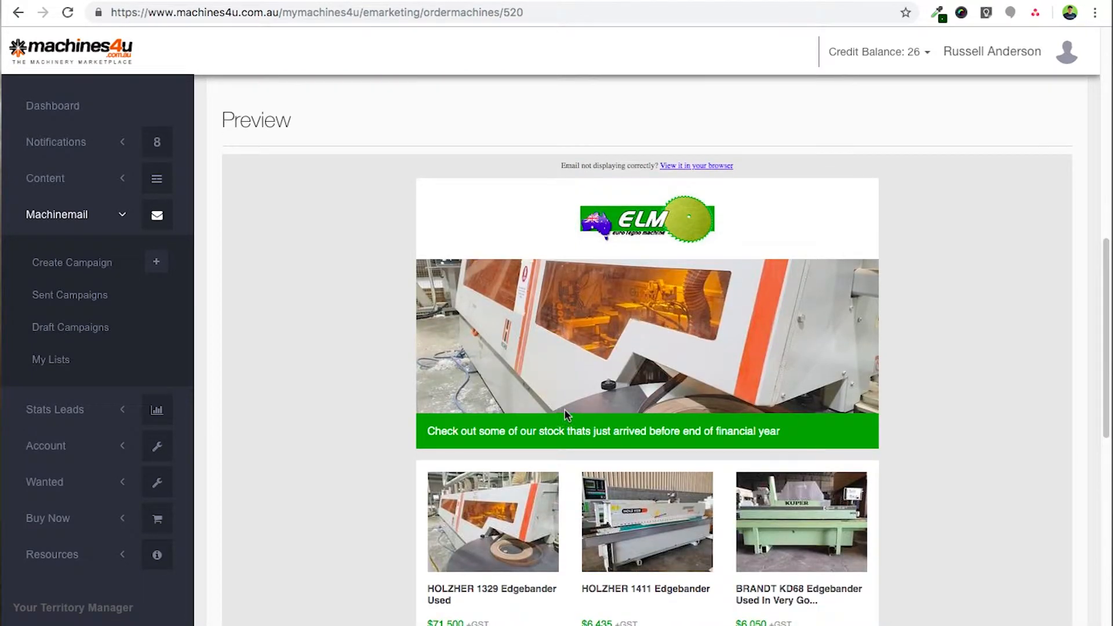
scroll(571, 410, "down", 5)
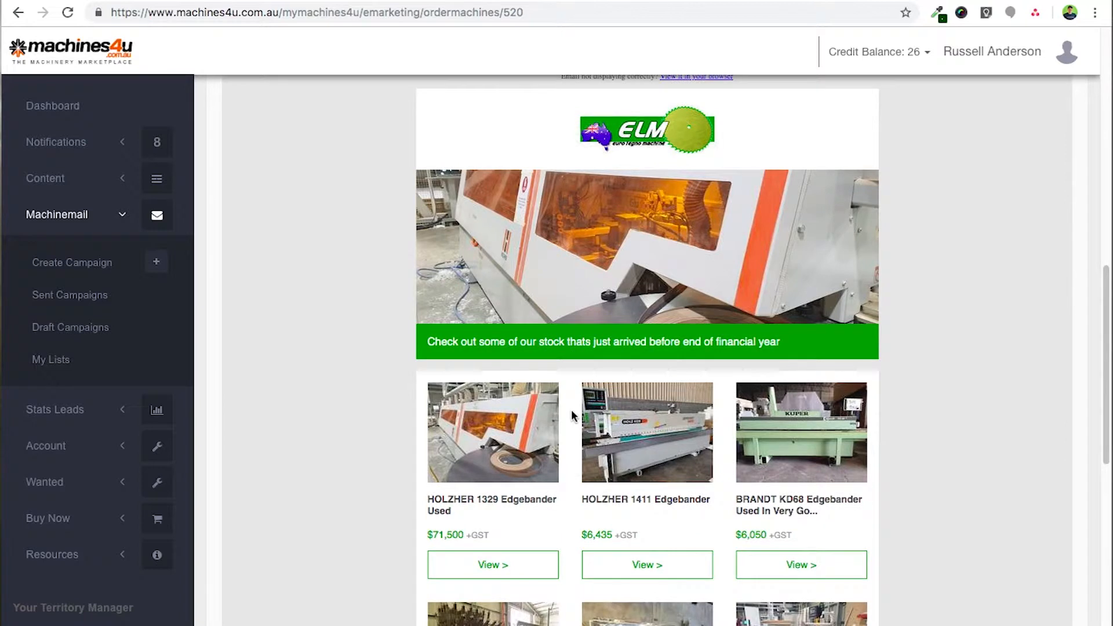
scroll(573, 410, "down", 6)
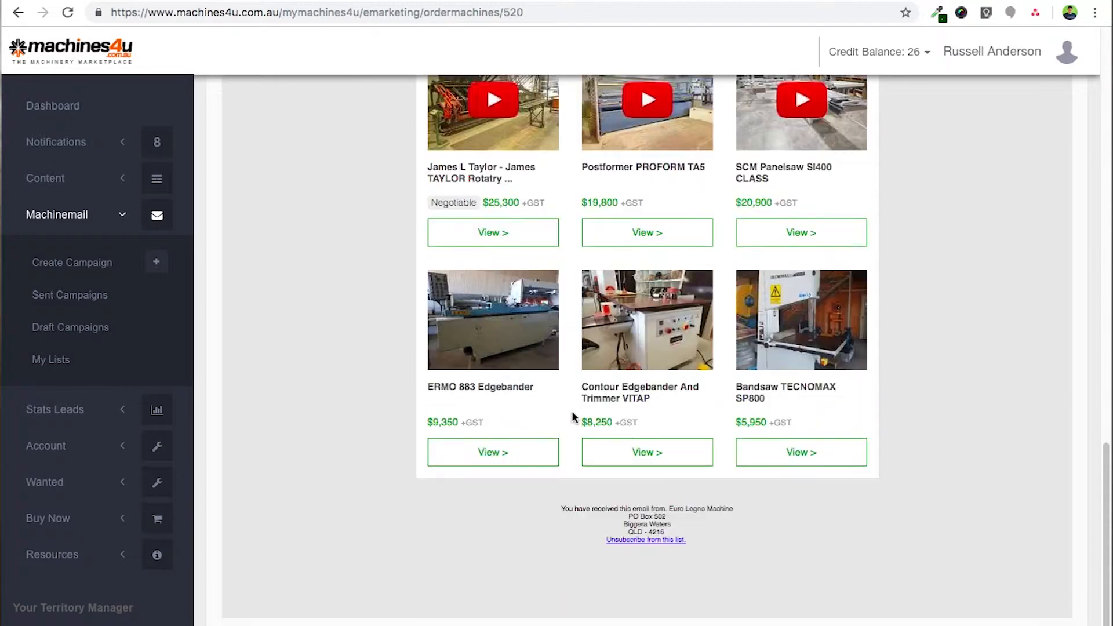
scroll(572, 411, "up", 8)
scroll(573, 415, "up", 8)
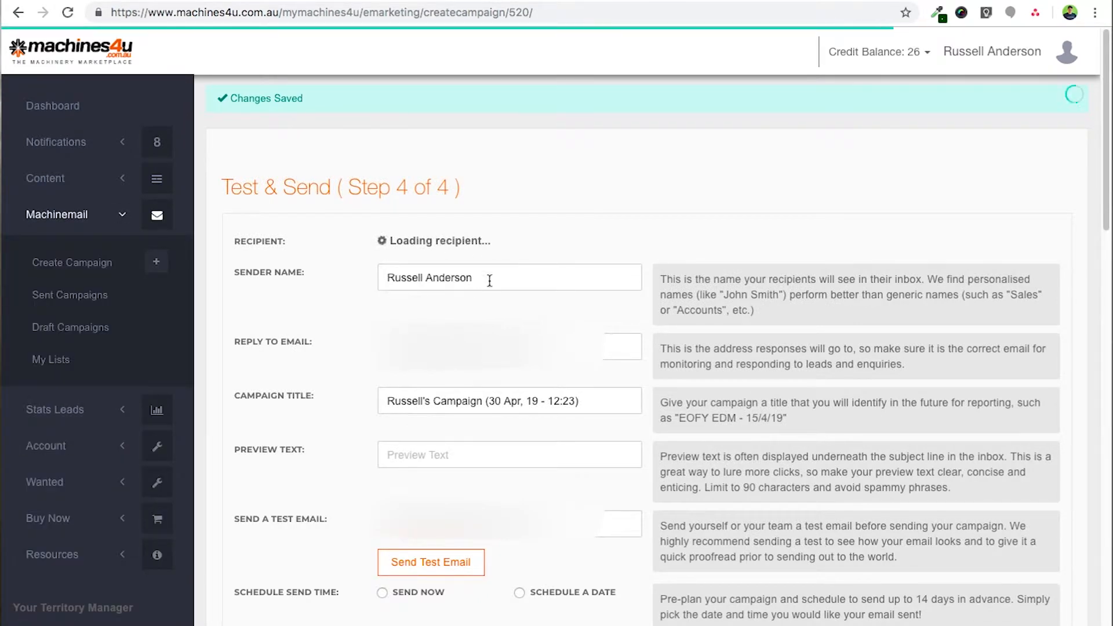
- Overwrite the sender name with the new sender's name and fill in the reply-to email address
left_click_drag(493, 277, 326, 263)
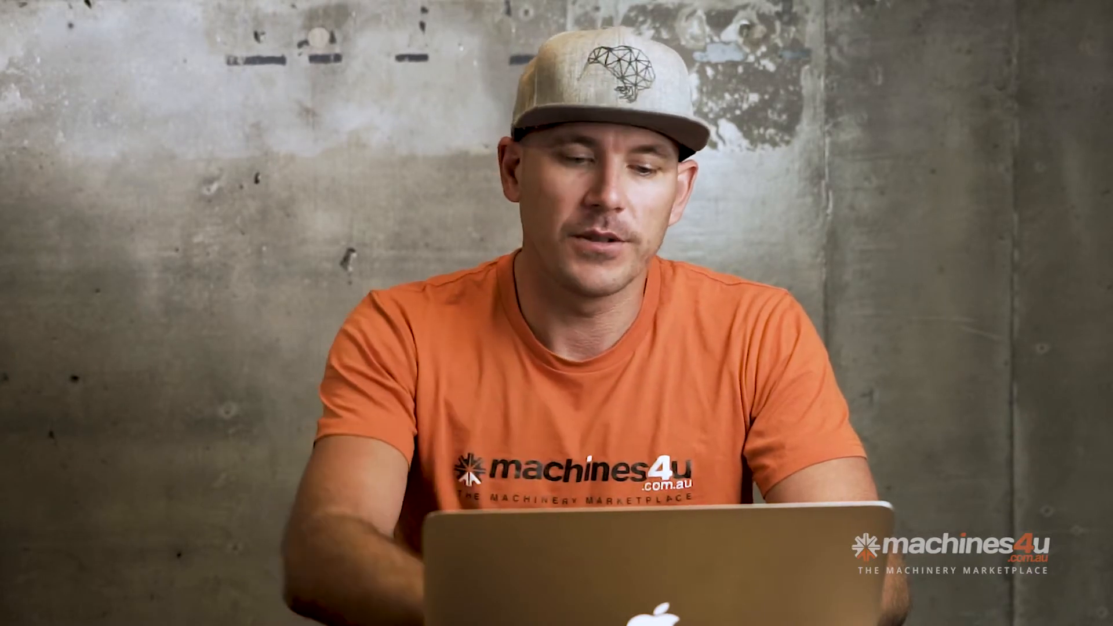
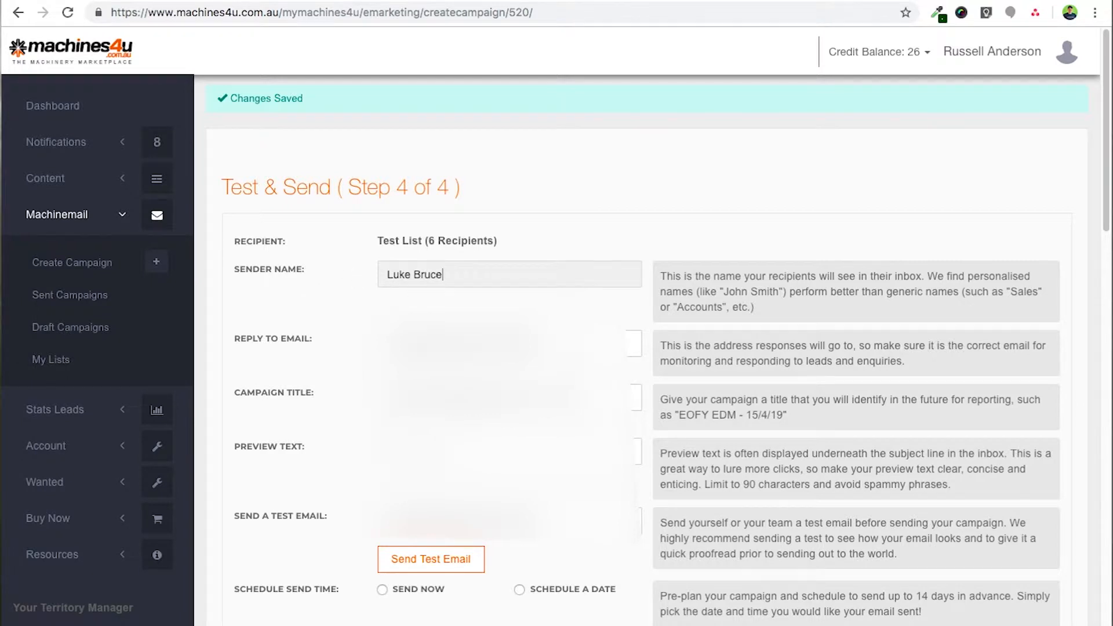
key("Tab")
type("l")
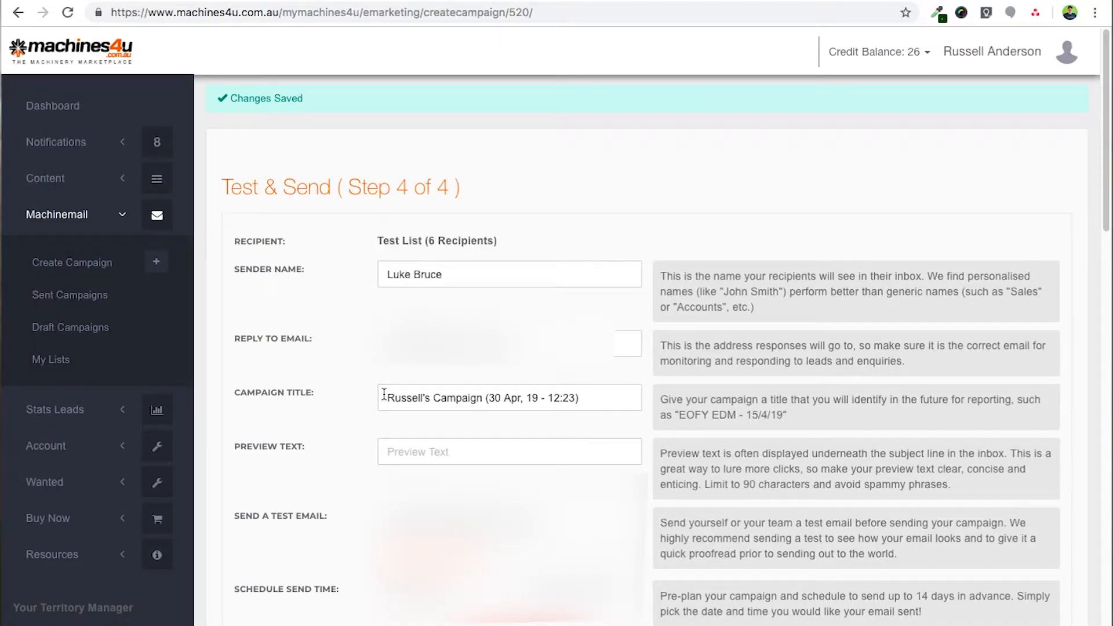
- Title the campaign 'April Equipment campaign' and set the preview text to 'Aprils machinery specials'
left_click_drag(577, 400, 312, 384)
type("April Equipment campaign")
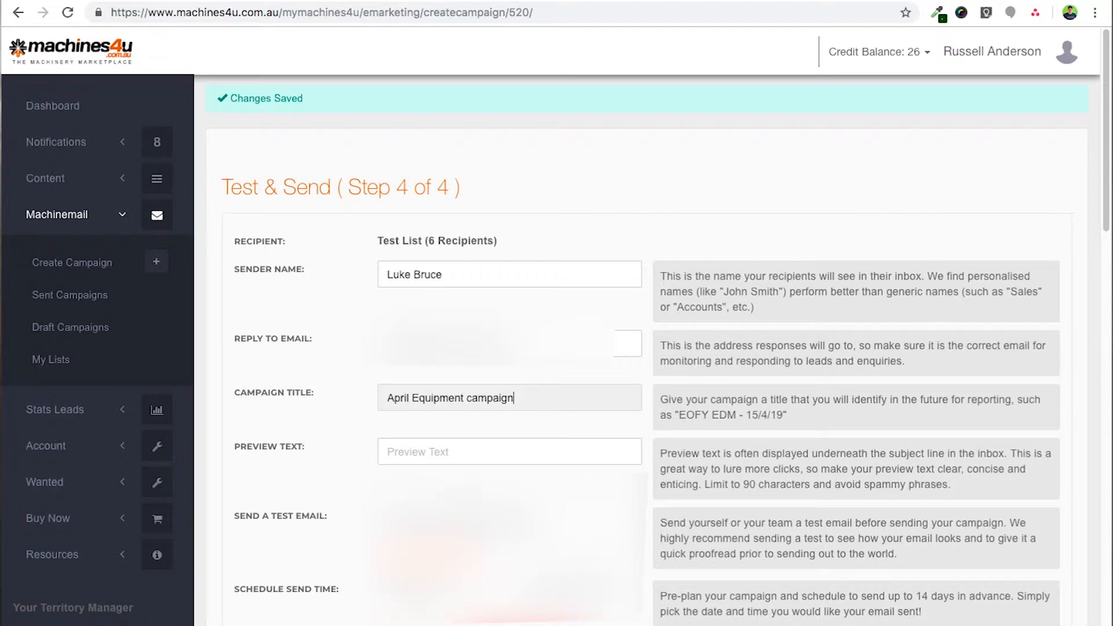
left_click(457, 455)
scroll(456, 446, "down", 1)
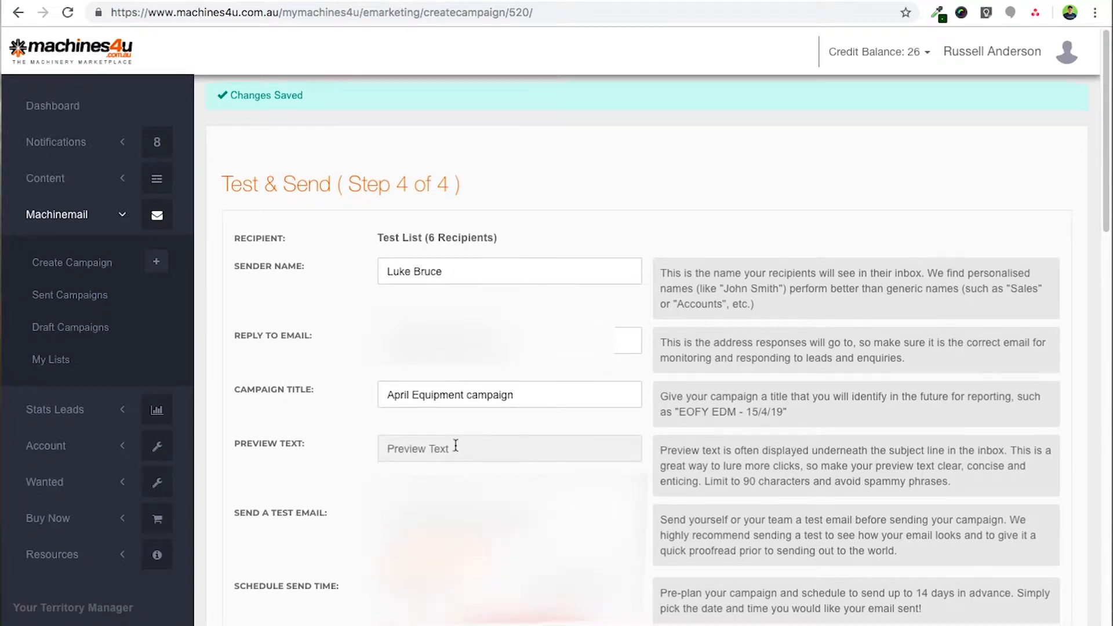
scroll(455, 451, "down", 2)
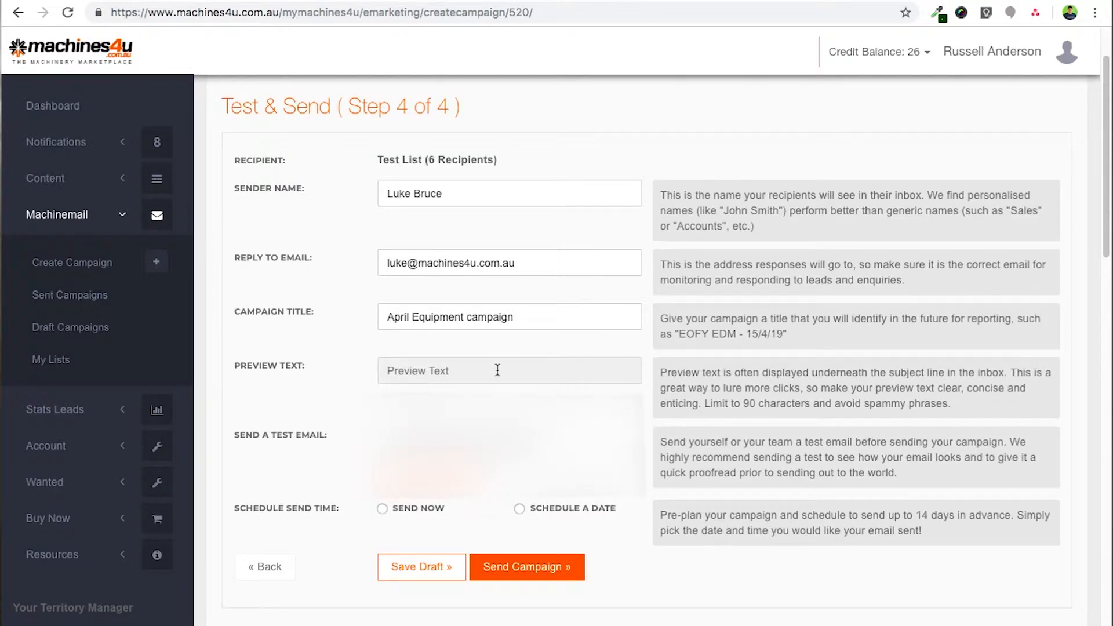
left_click(465, 363)
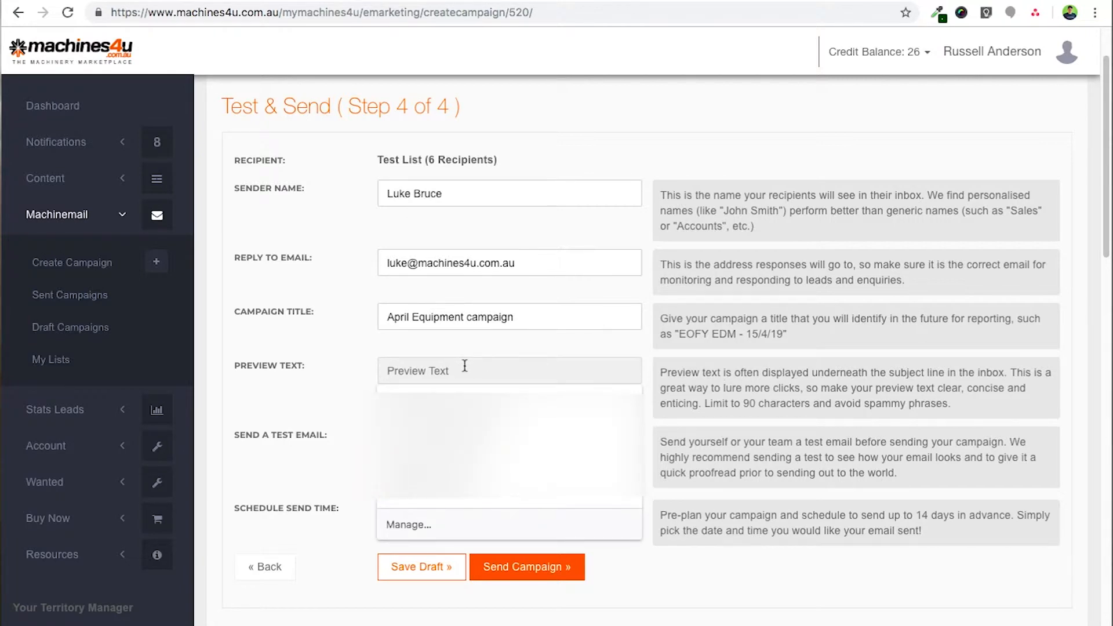
type("Aprils machinery specials")
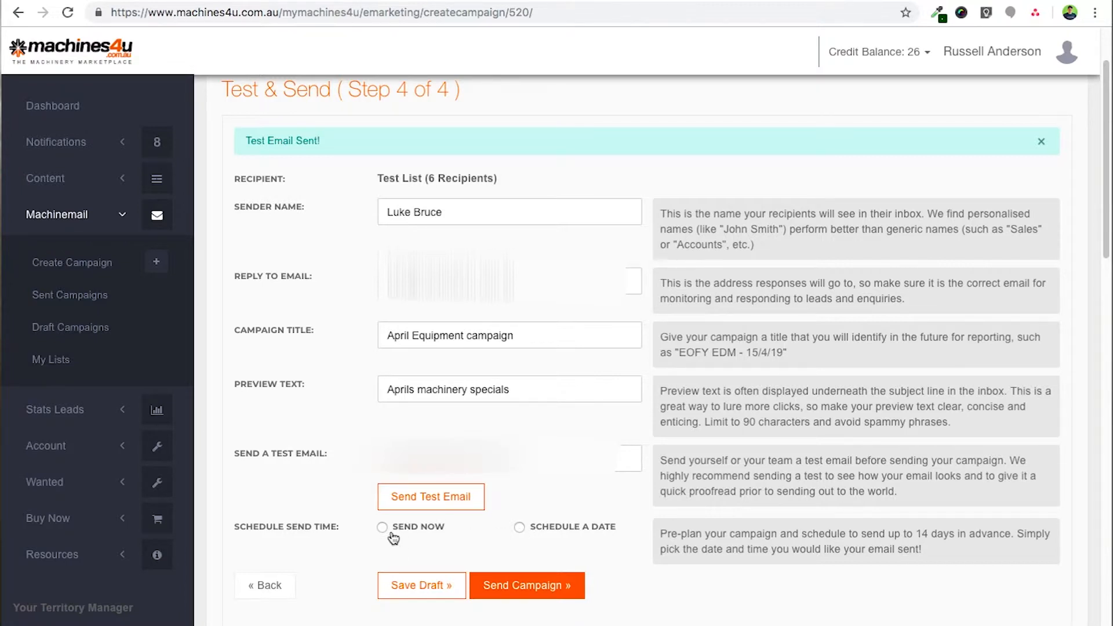
- Send the April Equipment campaign now to the Test List
scroll(467, 547, "down", 3)
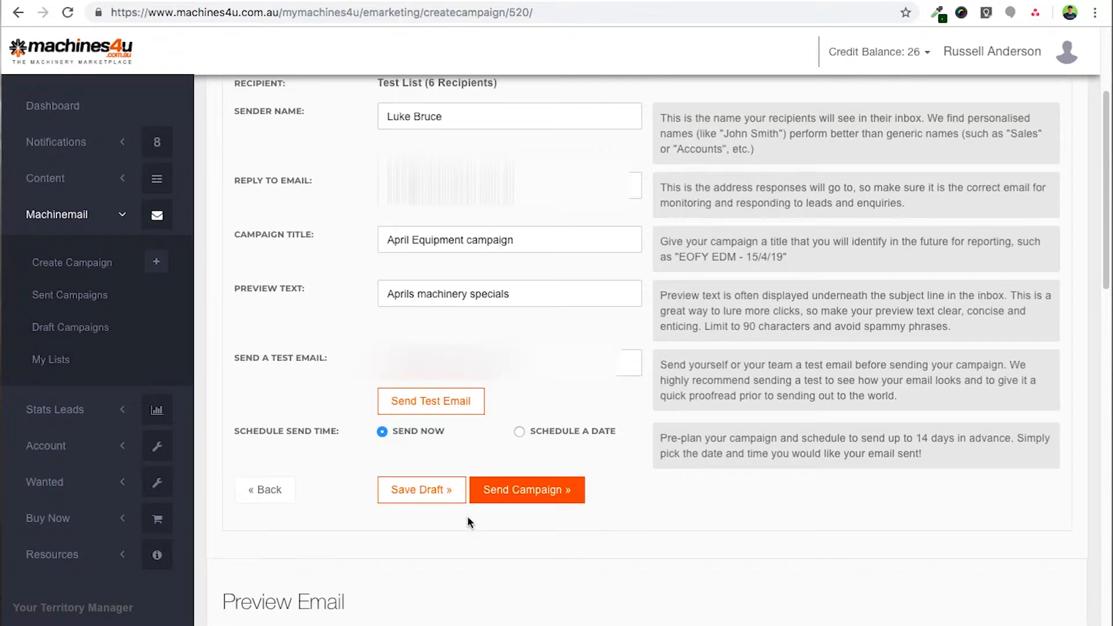
scroll(469, 522, "down", 1)
scroll(523, 511, "up", 1)
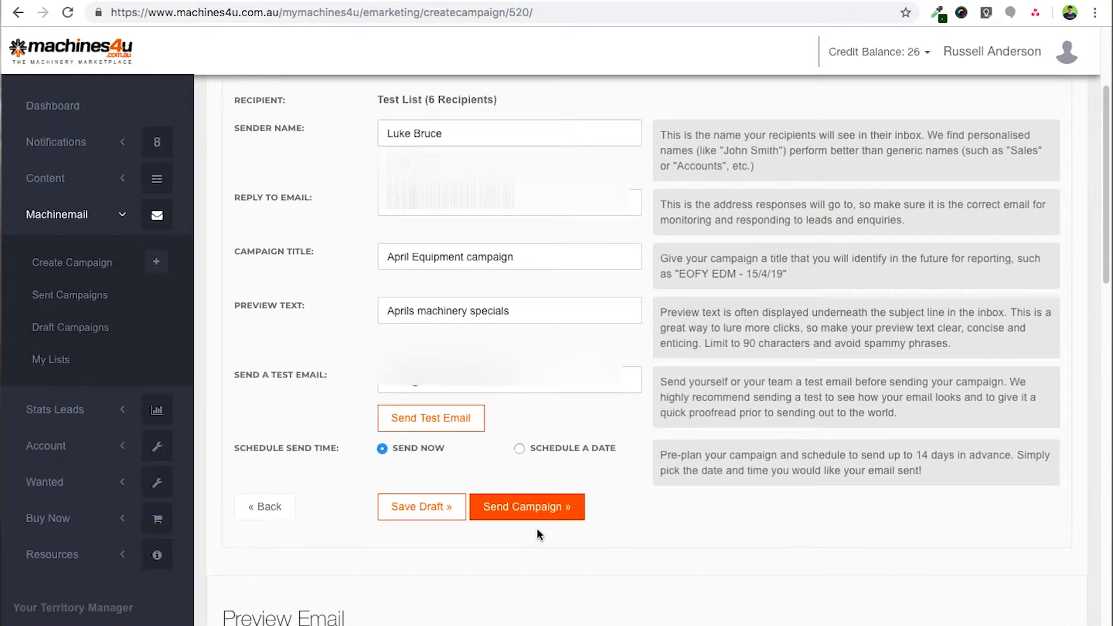
left_click(548, 512)
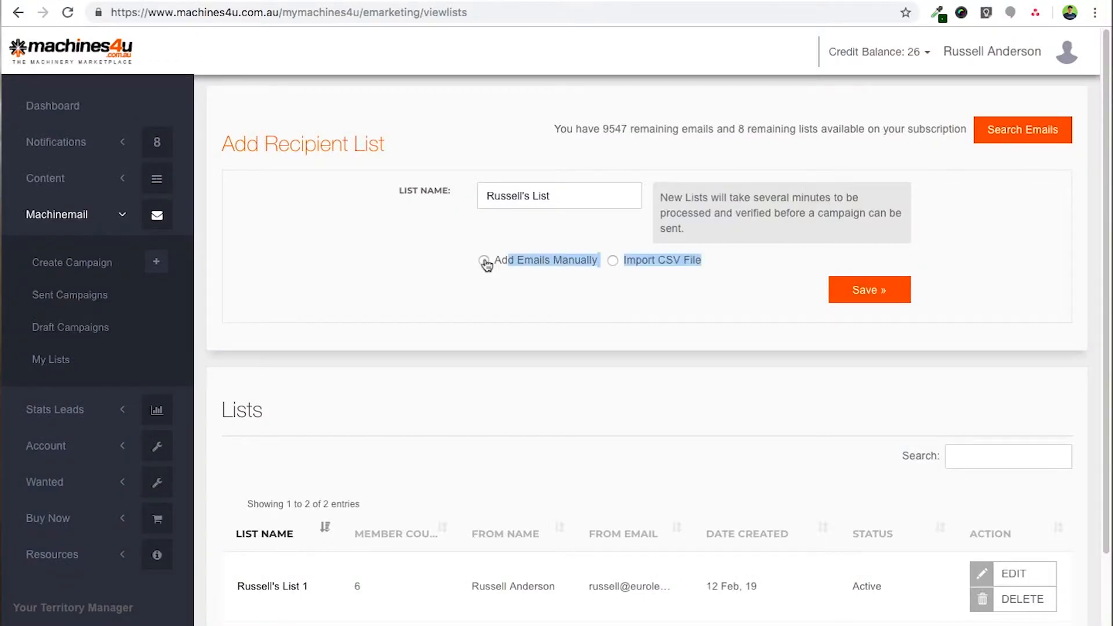
- Try the Add Emails Manually option, then compare it with Import CSV File
left_click(484, 261)
left_click(666, 301)
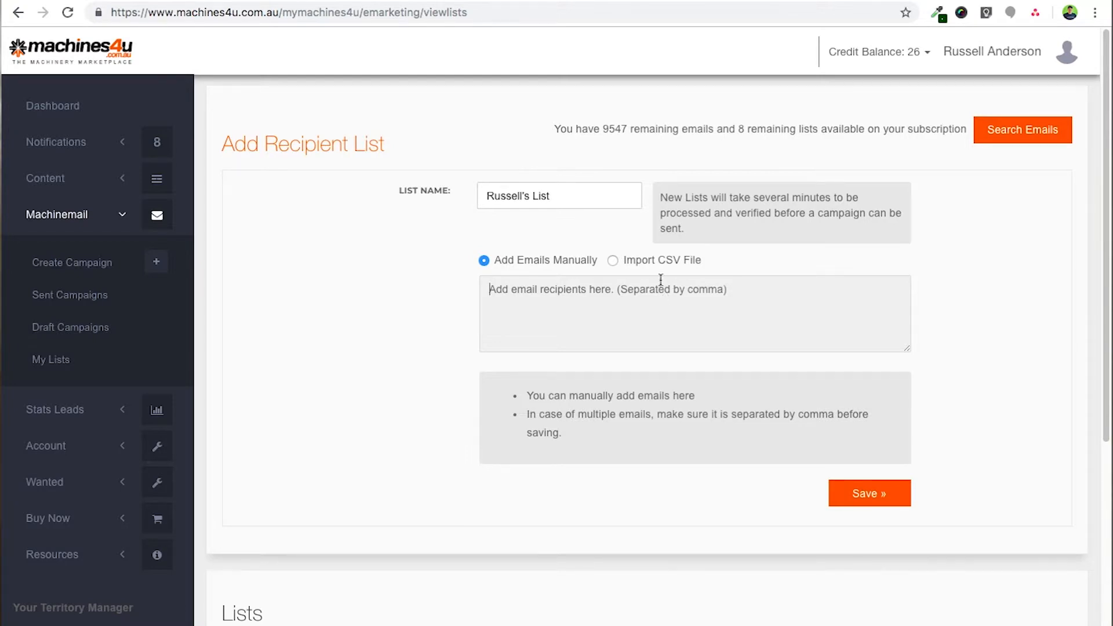
left_click(613, 261)
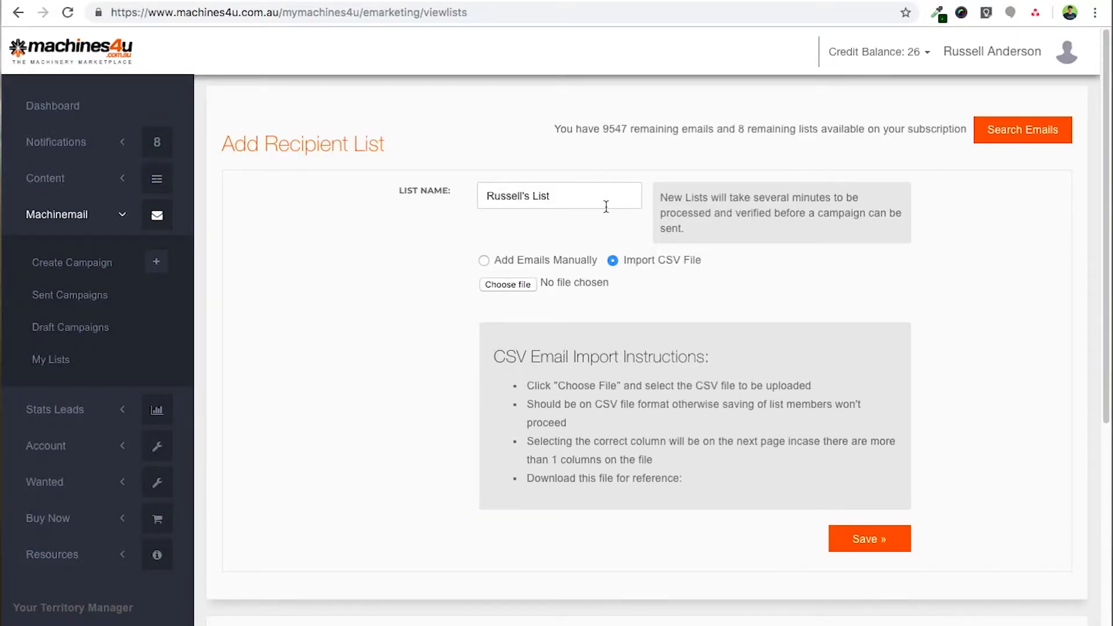
- Go to the Search Emails page for recipient lookups
scroll(500, 228, "down", 2)
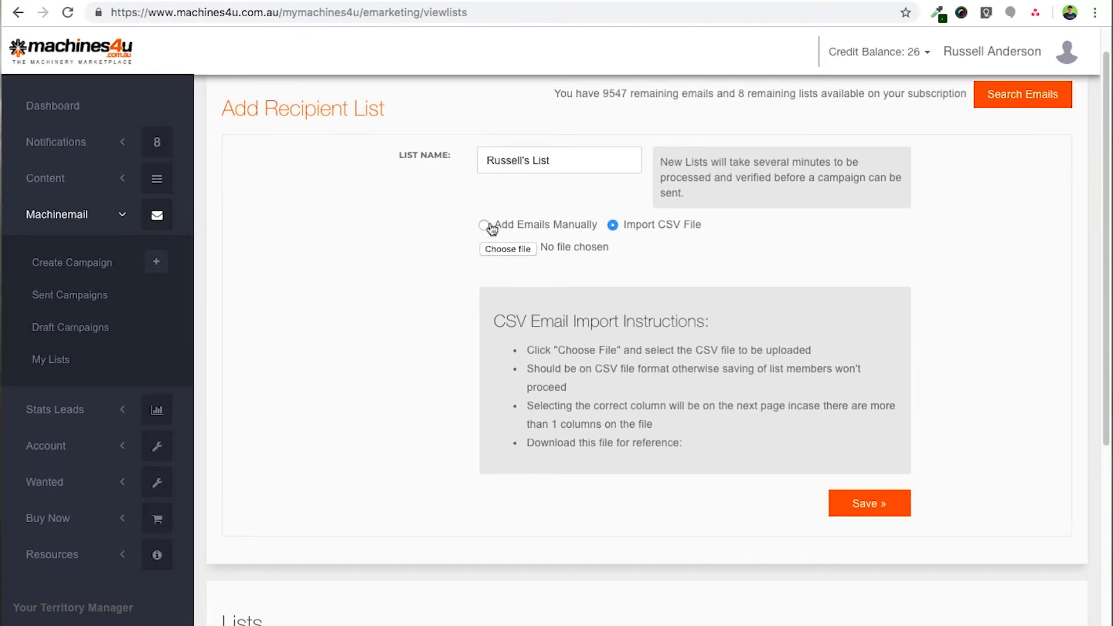
scroll(467, 218, "down", 3)
scroll(906, 174, "up", 4)
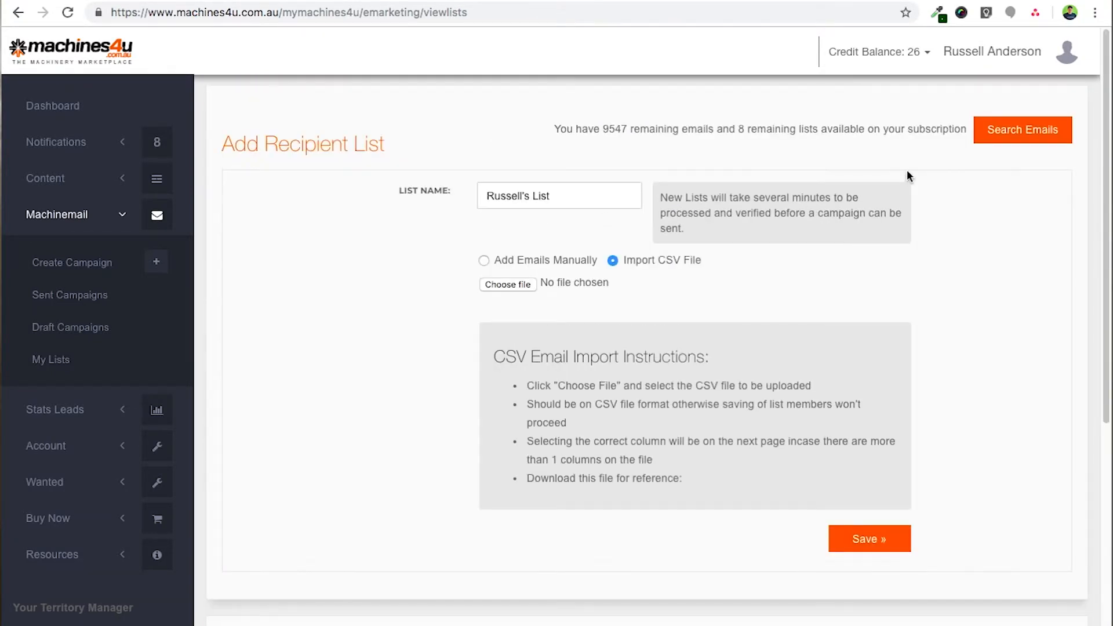
left_click(1007, 133)
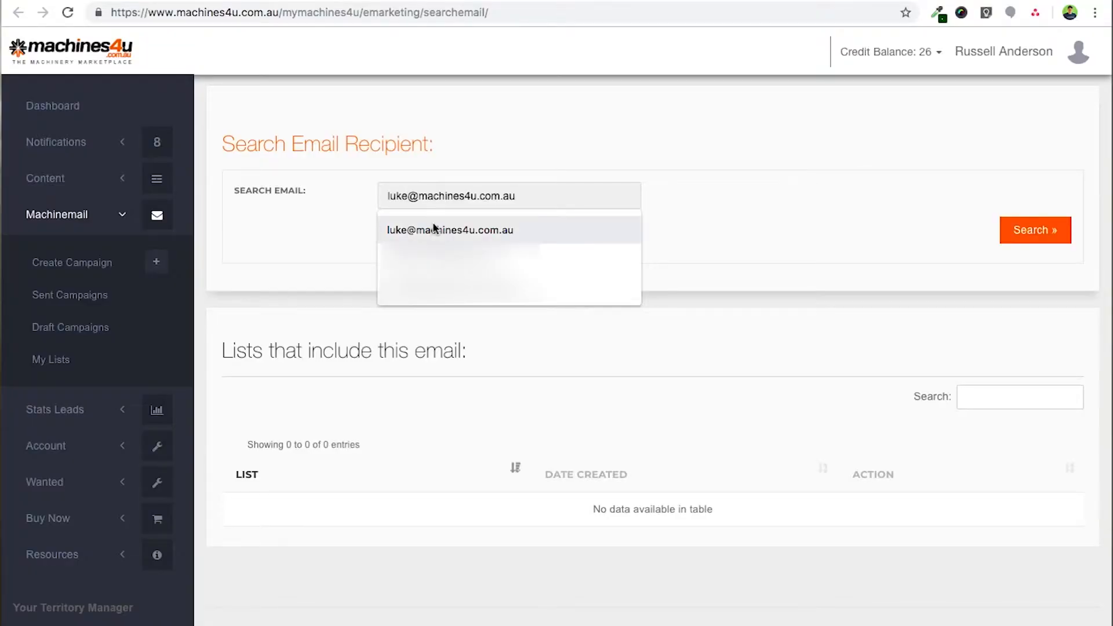
- Search for the recipient's email address and delete it from the Test List, confirming the removal
left_click(433, 230)
left_click(1050, 237)
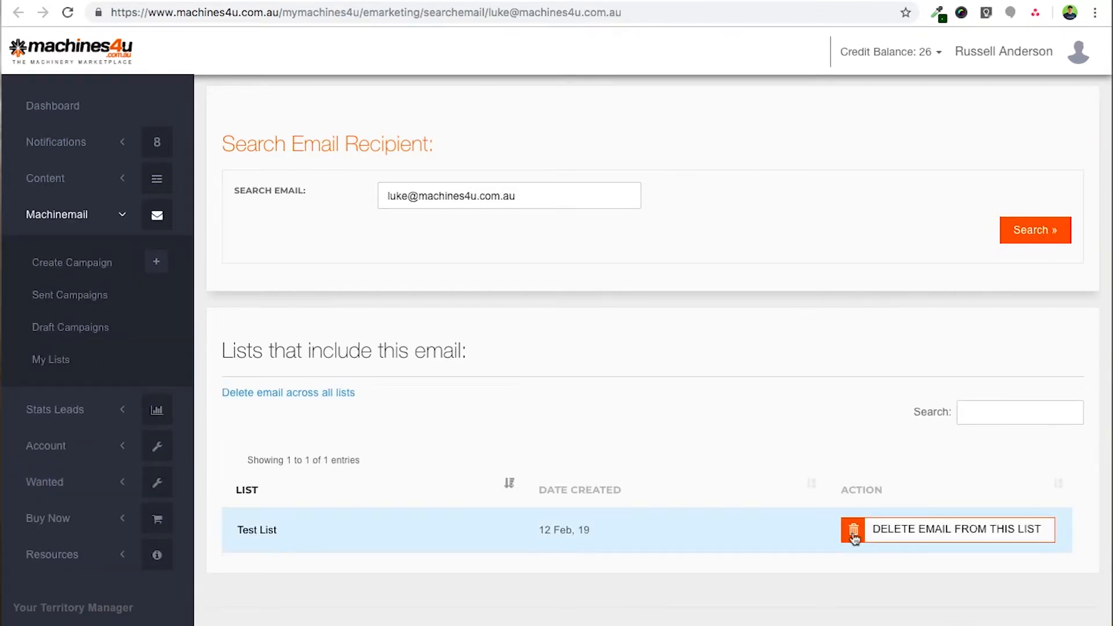
left_click(929, 530)
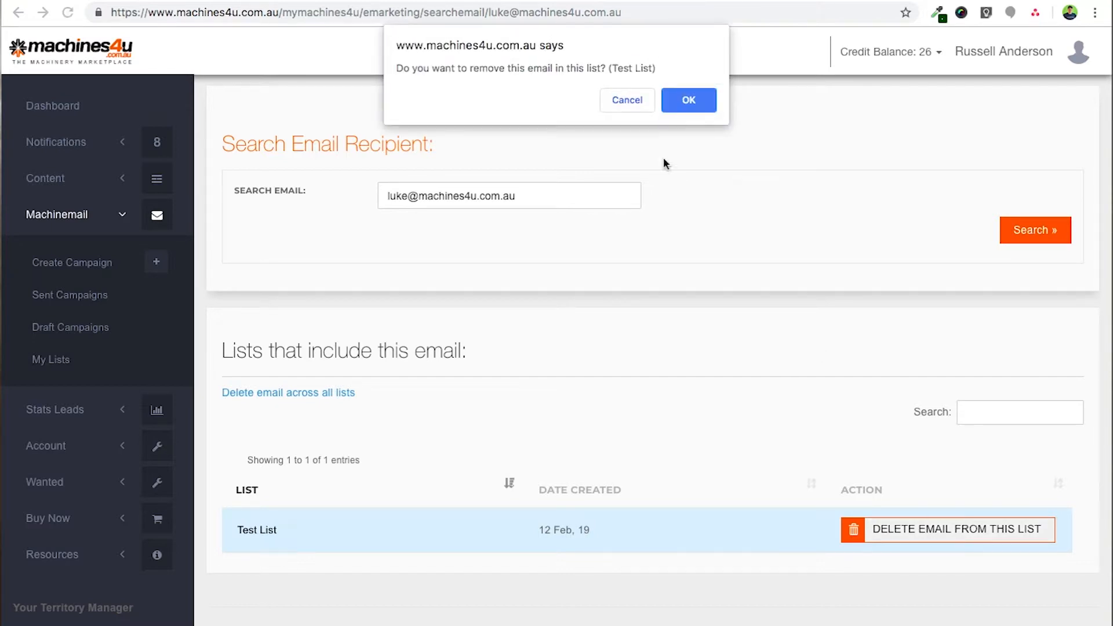
left_click(695, 102)
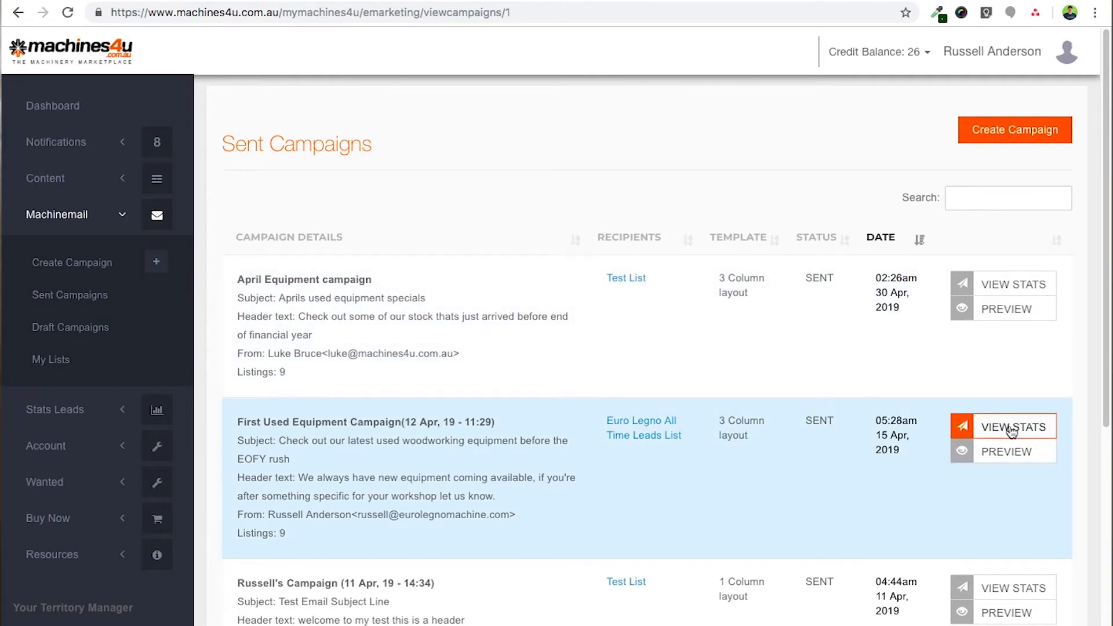
- Open the First Used Equipment Campaign stats, view its sent email, then return to scroll the report
left_click(1011, 429)
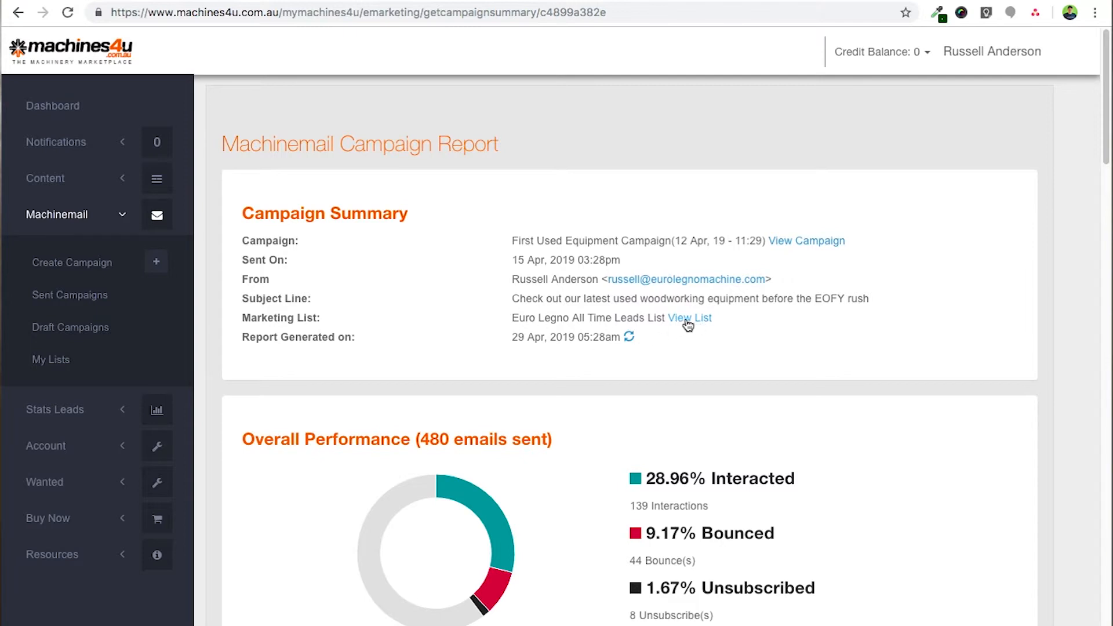
left_click(811, 242)
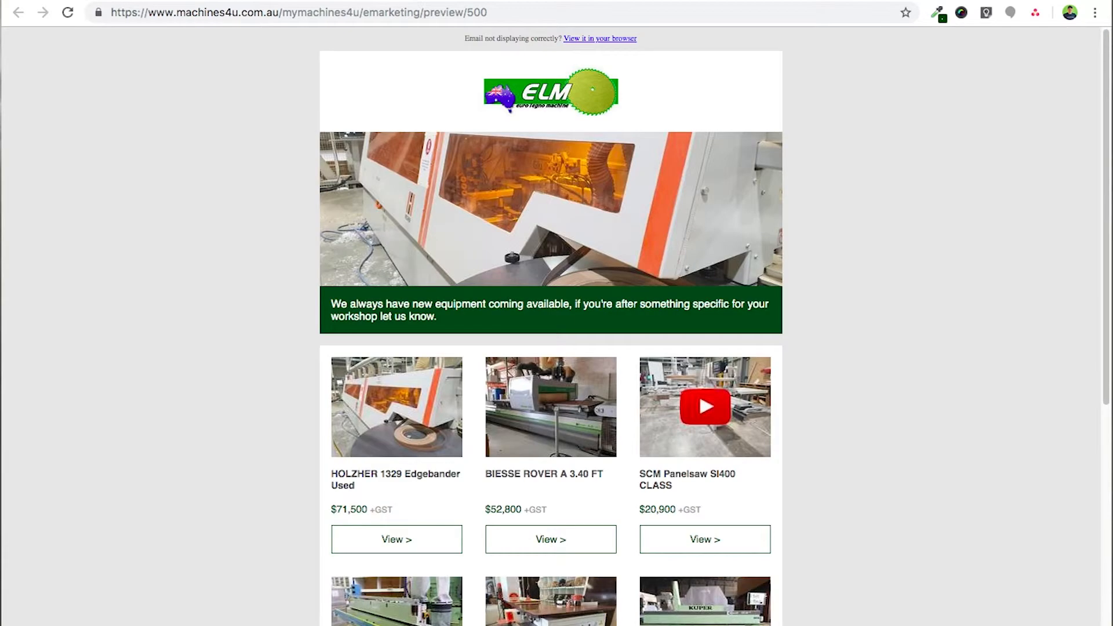
key("super+w")
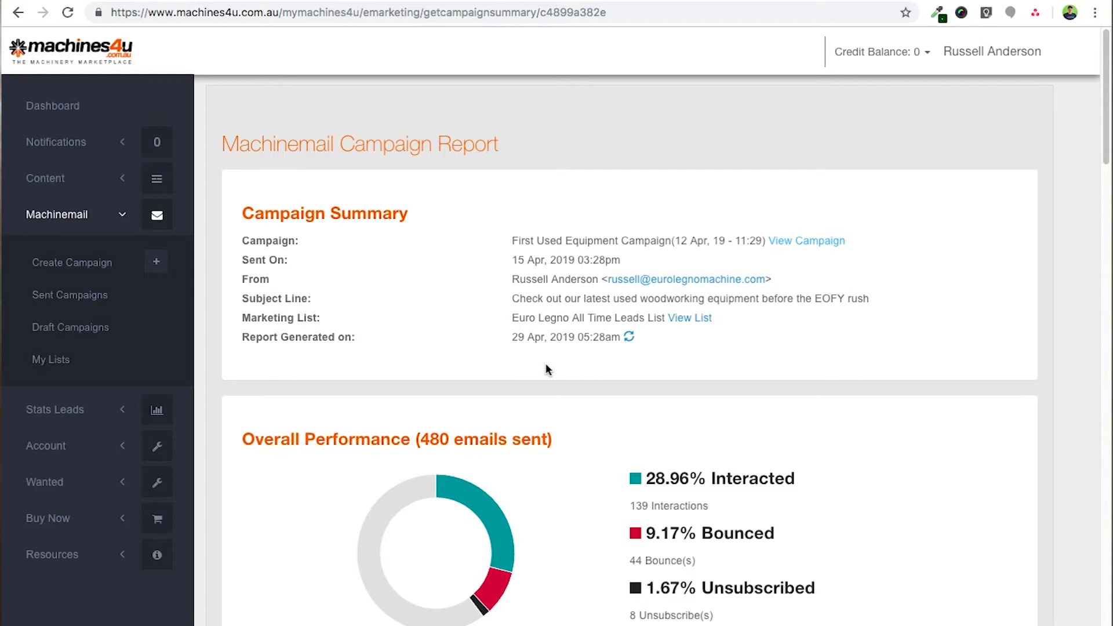
scroll(551, 365, "down", 3)
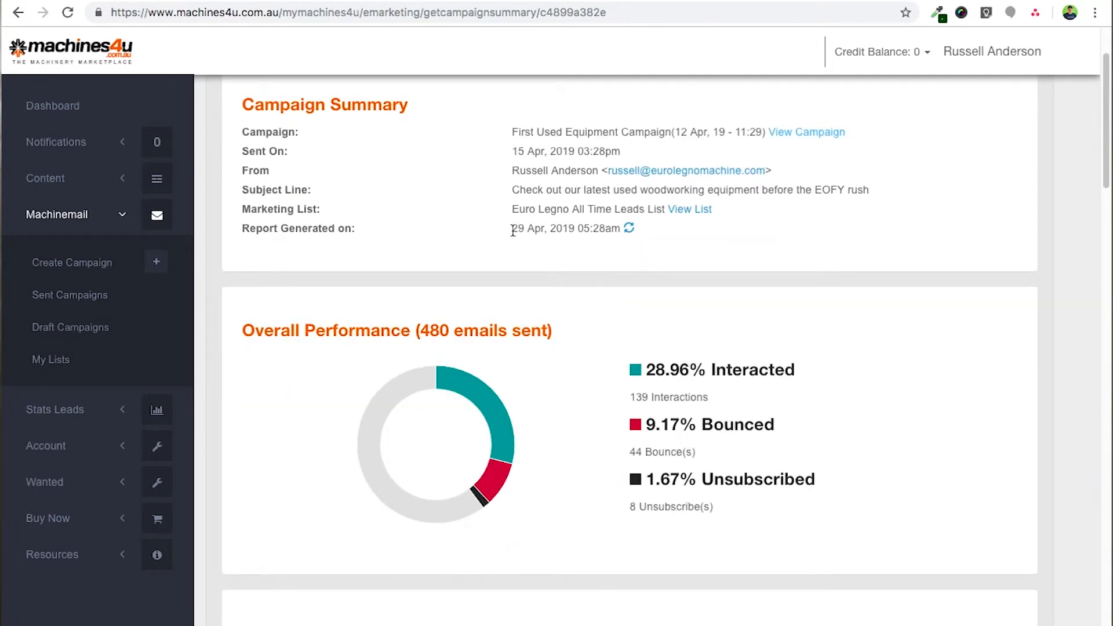